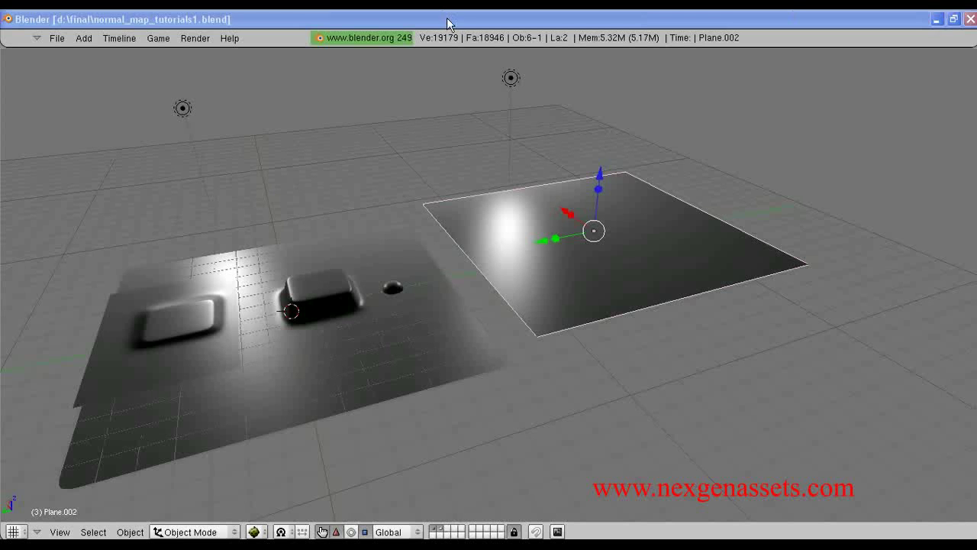
Step: Examine the detailed high-poly surface with its raised blocks up close, including its mesh in Edit Mode
middle_click_drag(481, 281, 639, 281)
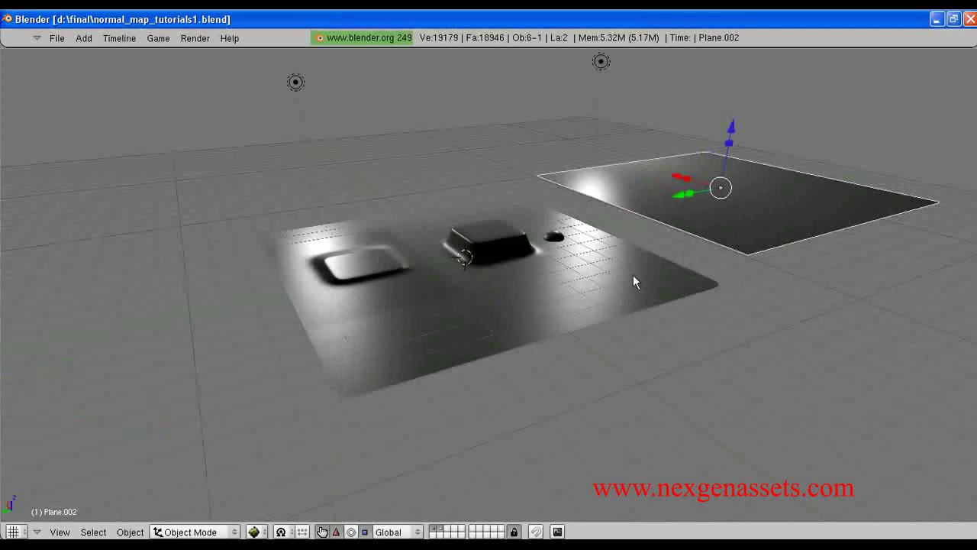
scroll(628, 283, "up", 5)
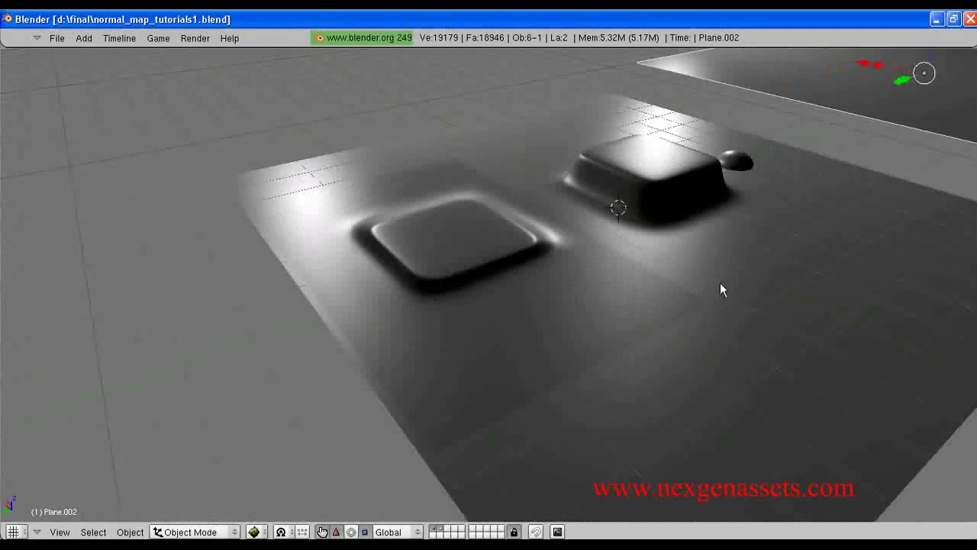
right_click(552, 318)
middle_click_drag(552, 319, 508, 310)
key("Tab")
mouse_move(512, 98)
left_mouse_down()
mouse_move(512, 147)
mouse_move(512, 80)
left_mouse_up()
middle_click_drag(538, 158, 524, 258)
key("Tab")
scroll(569, 195, "down", 5)
right_click(394, 121)
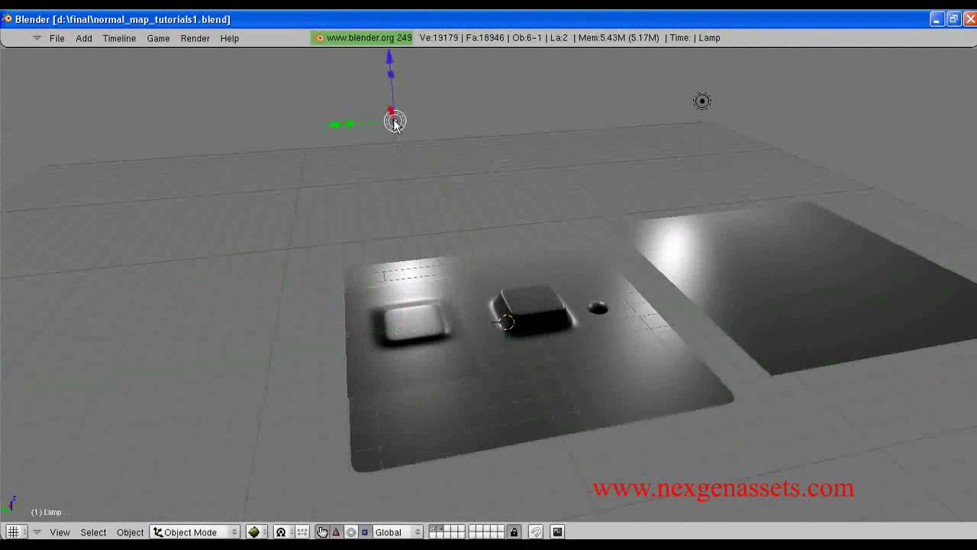
key("g")
key("y")
right_click(337, 213)
Step: Inspect the tall raised block's dense mesh up close in Edit Mode and return to Object Mode
right_click(531, 308)
middle_click_drag(571, 319, 550, 355)
key("Tab")
scroll(550, 336, "up", 2)
middle_click_drag(550, 355, 399, 263, "shift")
scroll(498, 279, "up", 1)
key("Tab")
middle_click_drag(498, 279, 520, 251)
right_click(498, 263)
key("Tab")
key("Tab")
scroll(610, 268, "down", 6)
Step: Select the flat low-poly plane beside the detailed models and switch it to Edit Mode
right_click(637, 233)
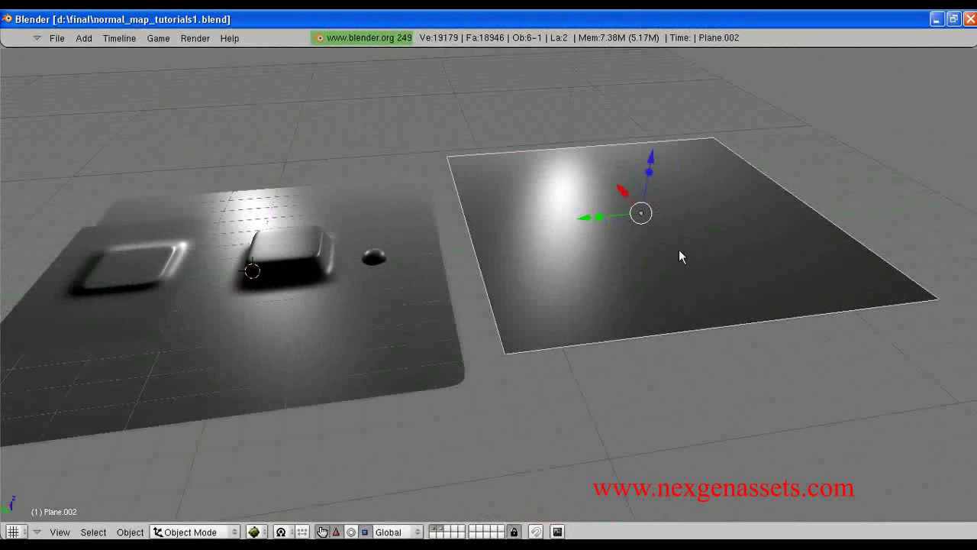
middle_click_drag(666, 251, 541, 308)
middle_click_drag(338, 284, 382, 372)
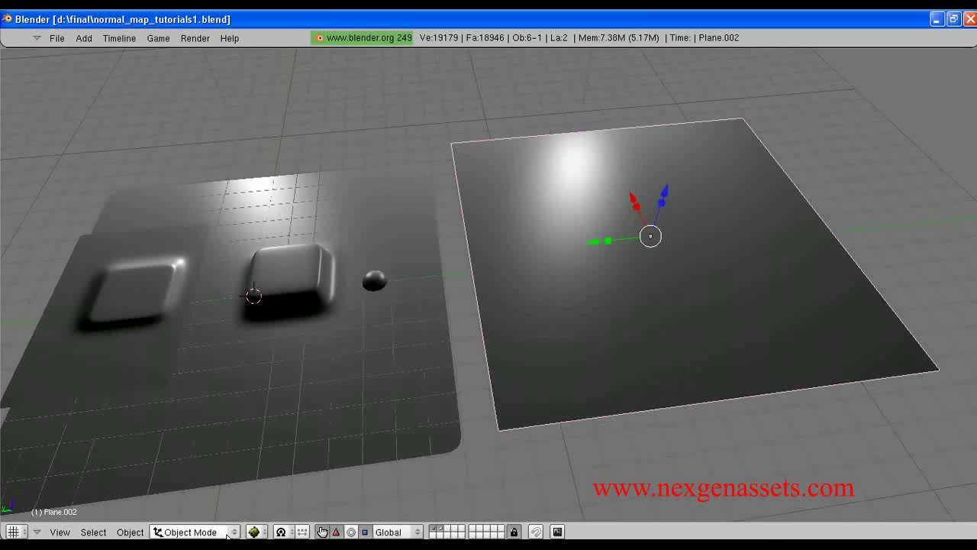
left_click(191, 531)
left_click(183, 502)
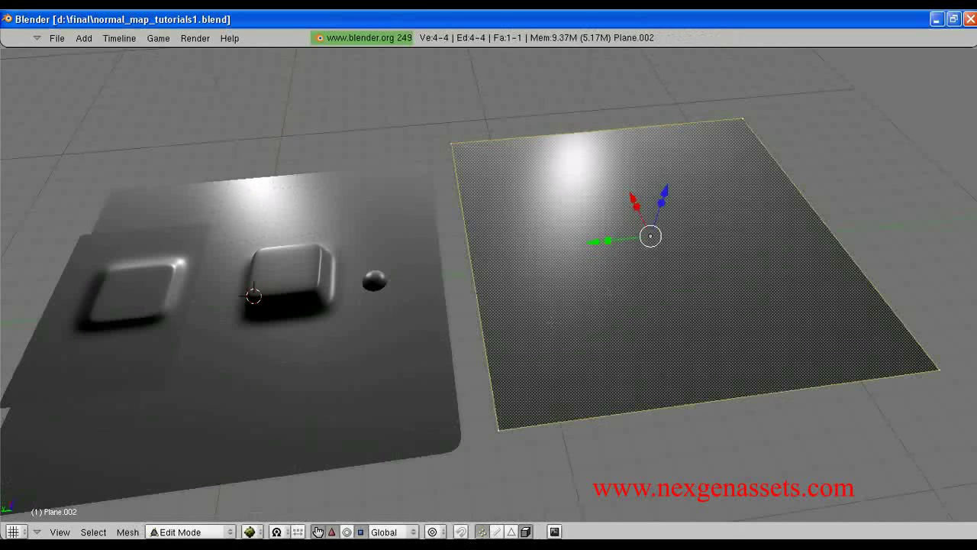
Step: Select all vertices of the flat plane and unwrap it with the standard Unwrap UV calculation
middle_click_drag(170, 510, 187, 507)
left_click(93, 531)
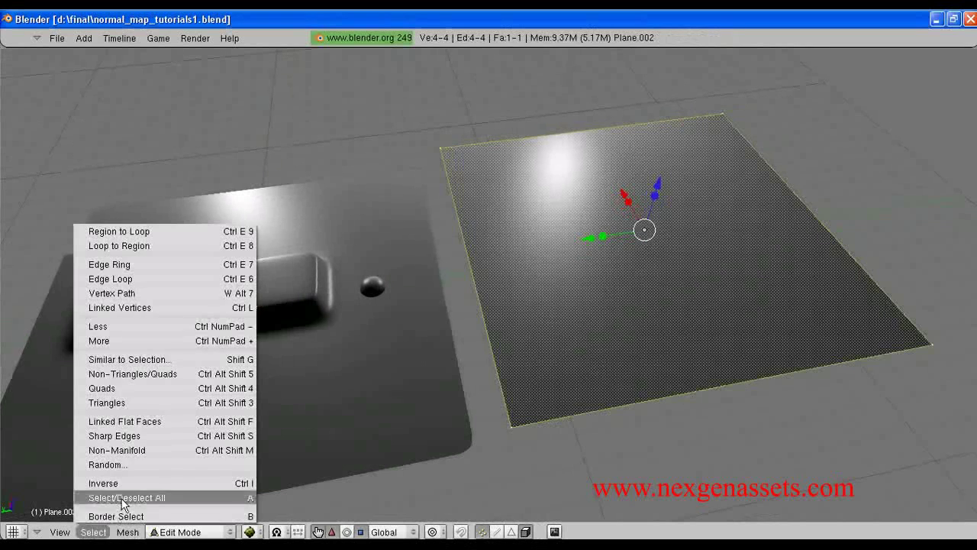
left_click(126, 497)
left_click(98, 531)
left_click(126, 497)
middle_click_drag(666, 363, 338, 438)
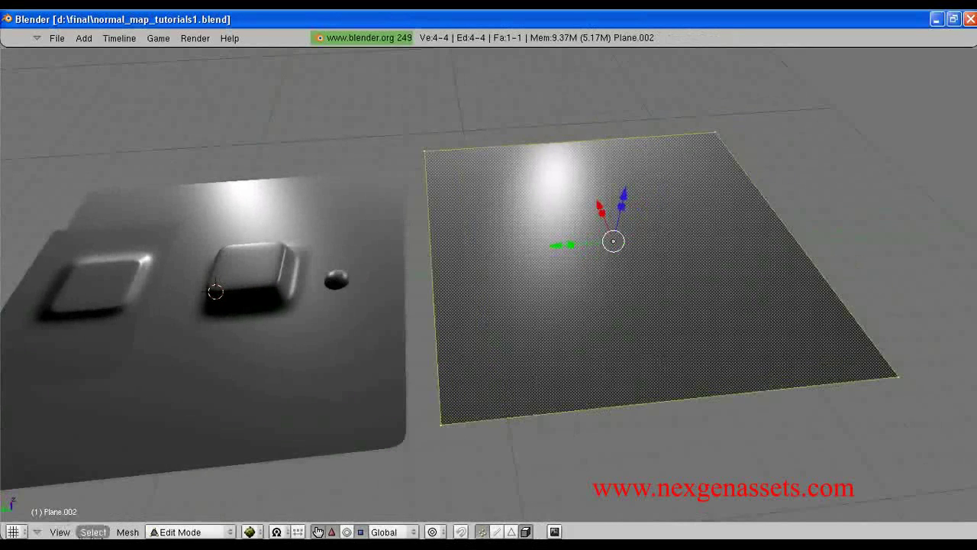
left_click(128, 531)
left_click(200, 374)
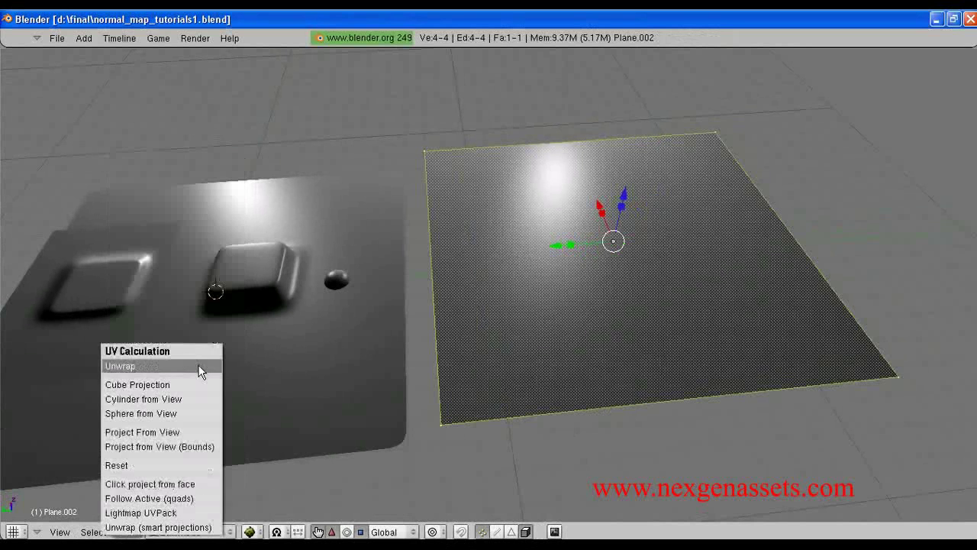
left_click(202, 370)
middle_click_drag(202, 370, 497, 348)
Step: Restore the split layout and select all of the plane's UVs in the UV editor
key("ctrl+Down")
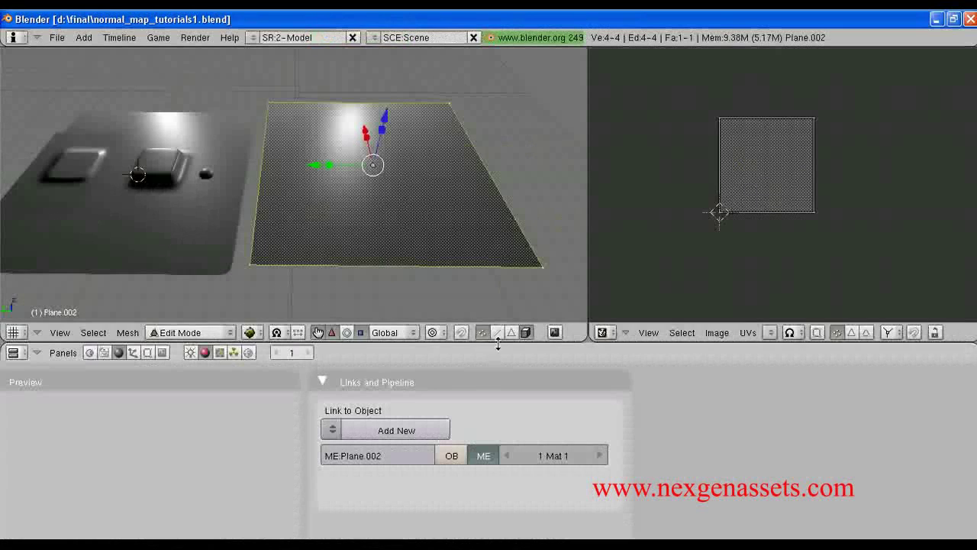
middle_click_drag(460, 229, 443, 232)
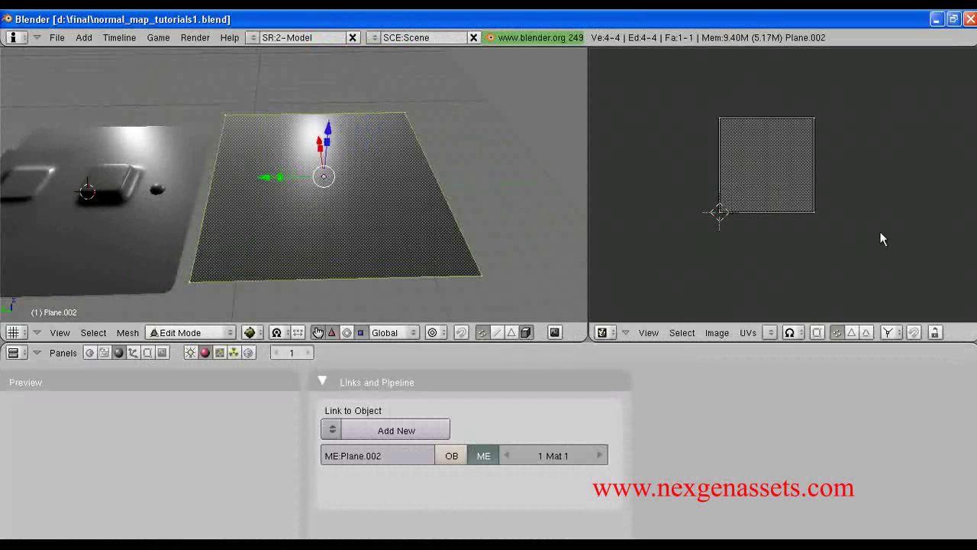
middle_click_drag(225, 264, 259, 263)
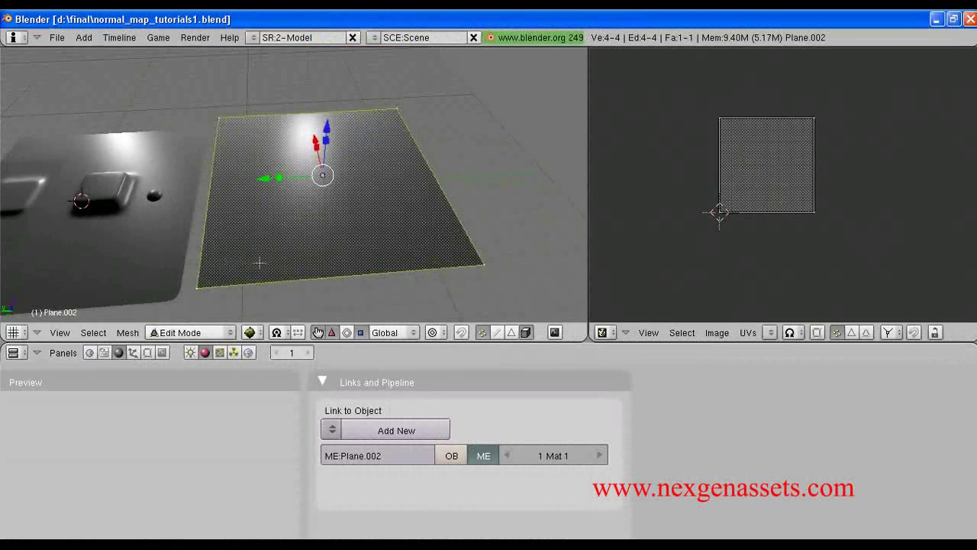
middle_click_drag(670, 296, 640, 311)
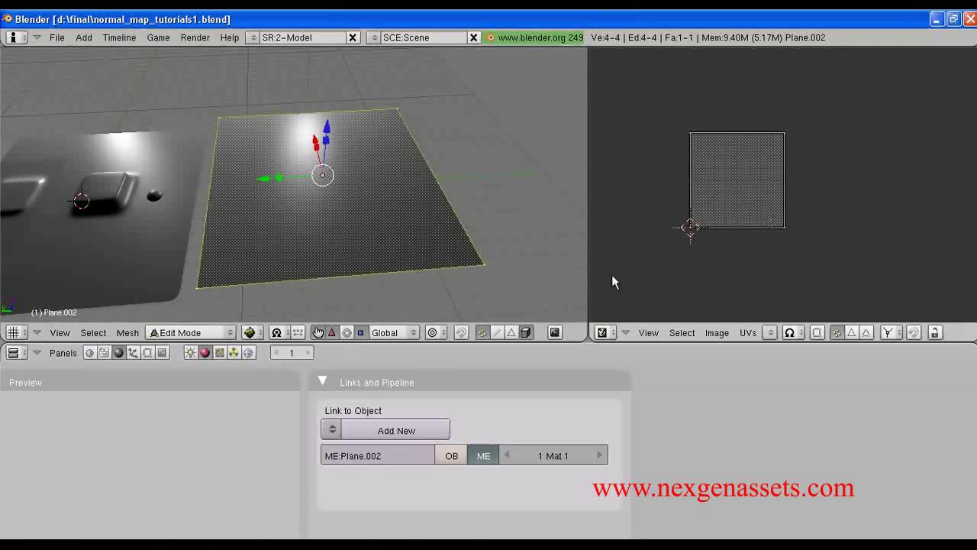
left_click(681, 332)
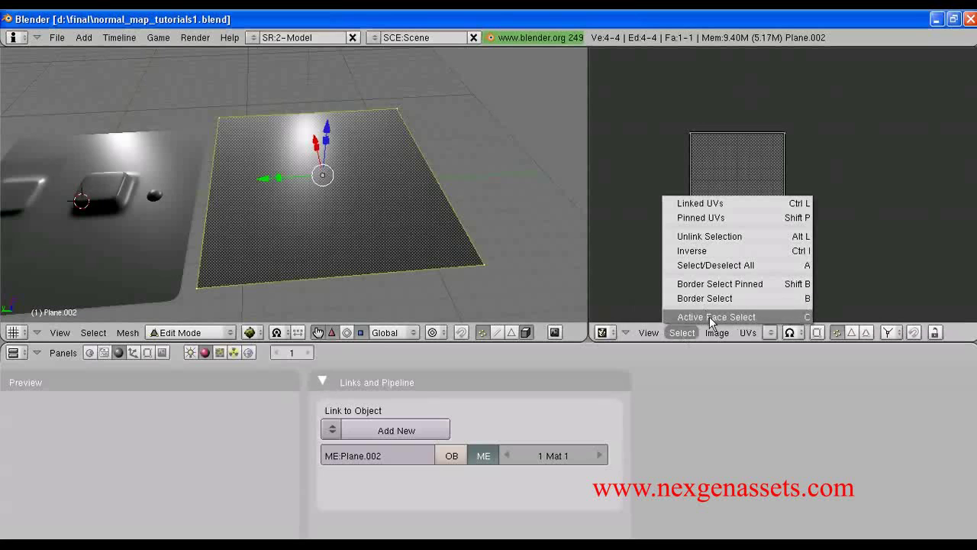
left_click(724, 266)
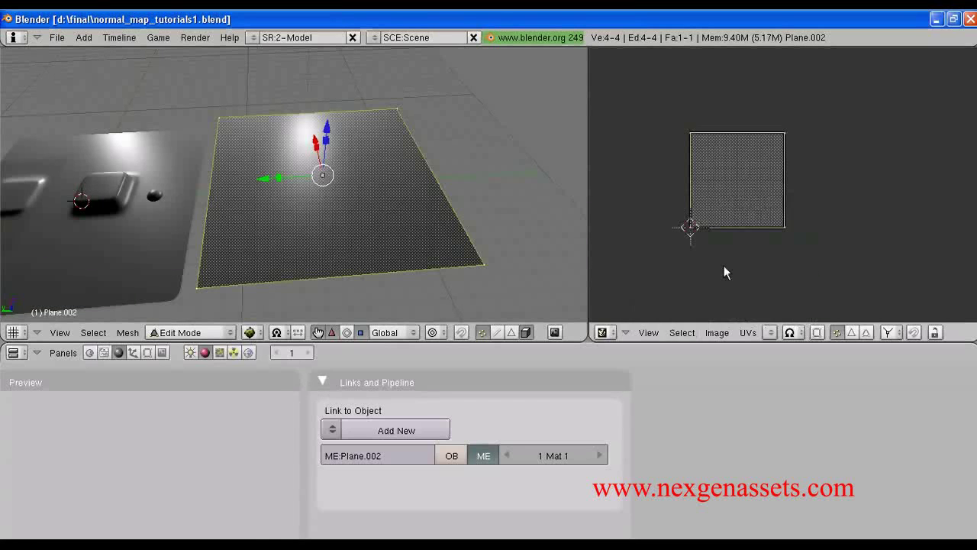
key("shift+space")
middle_click_drag(538, 366, 647, 323)
scroll(478, 405, "up", 2)
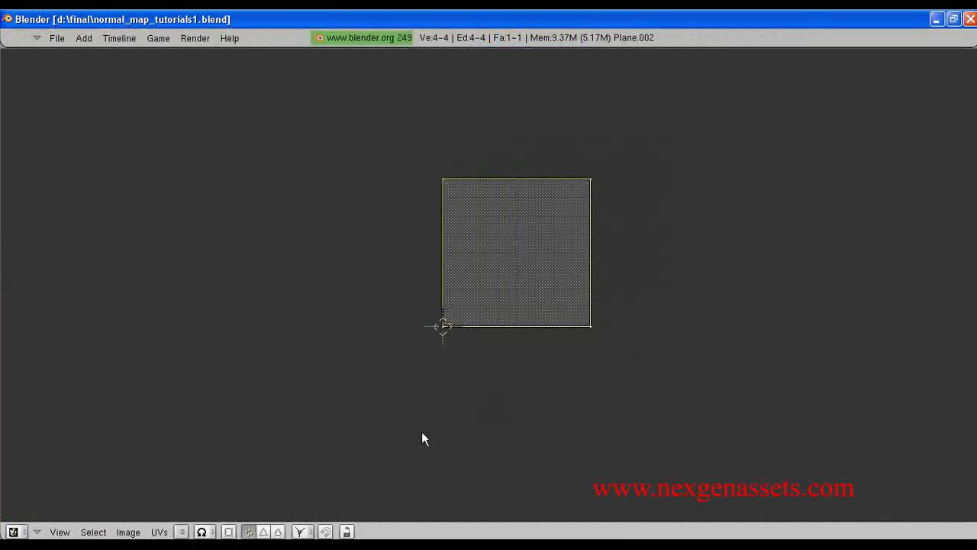
key("ctrl+Down")
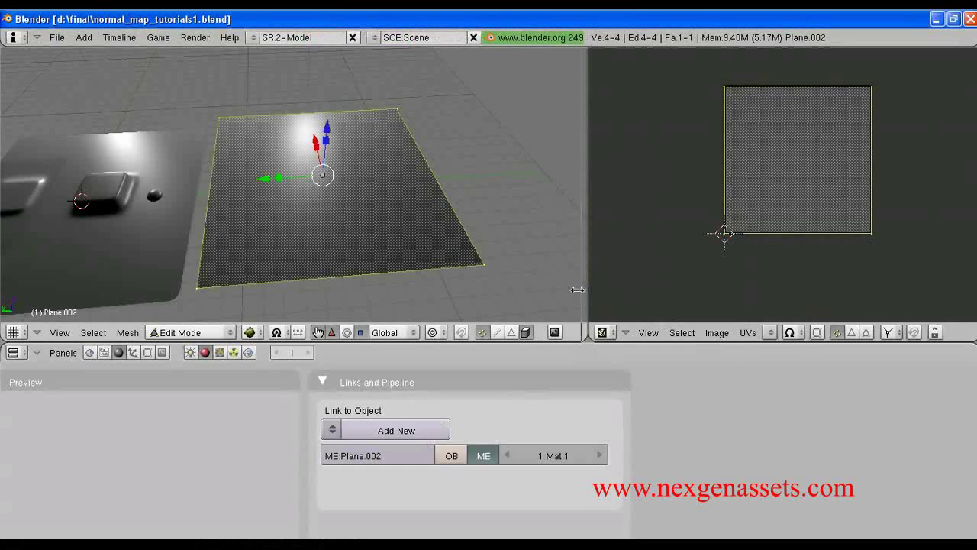
Step: Widen the UV editor and create a black 1024 x 1024 image named normal_map for the plane's UVs
left_click_drag(586, 286, 471, 286)
left_click(599, 332)
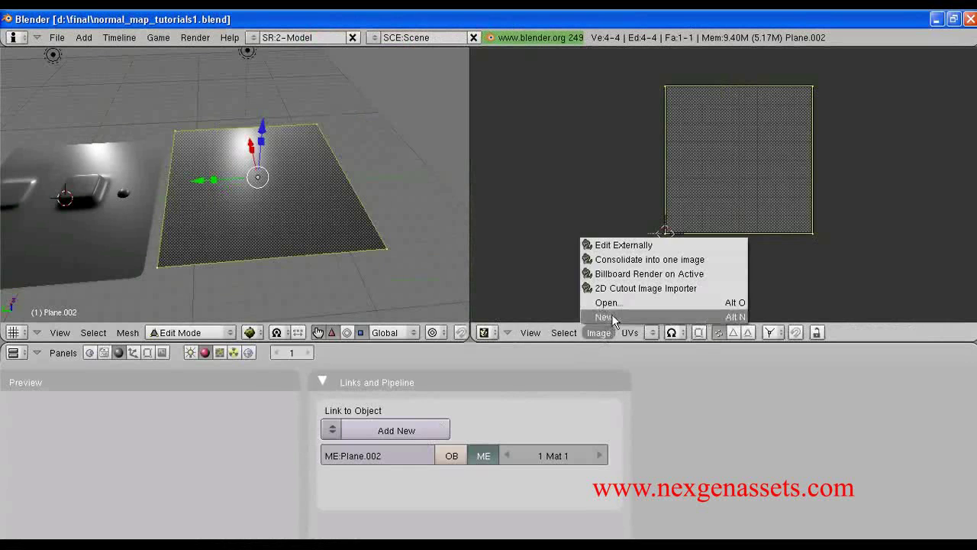
left_click(612, 315)
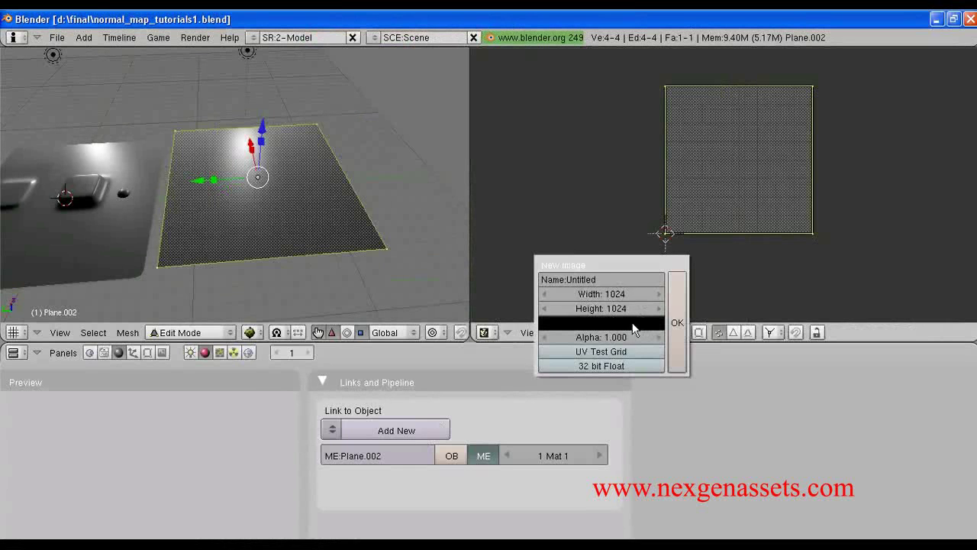
left_click(592, 277)
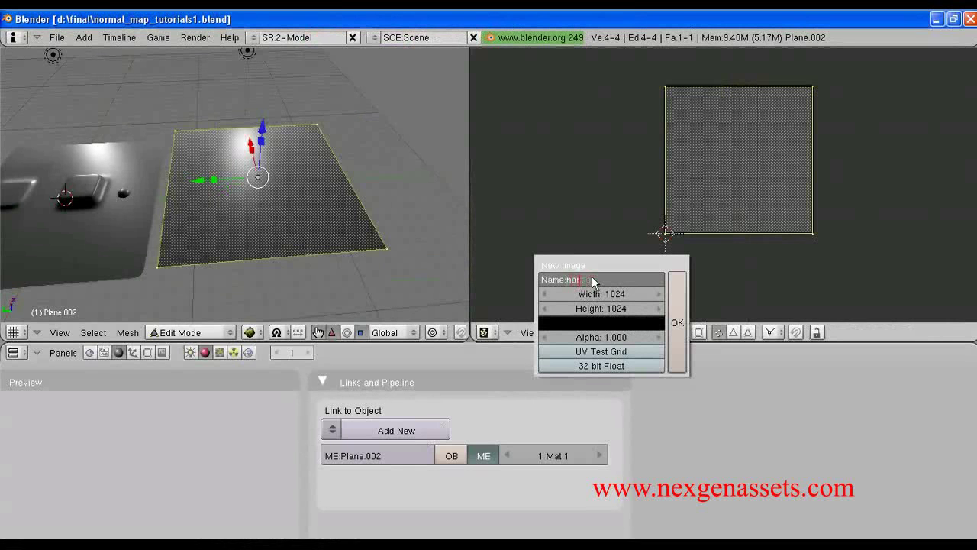
type("mal_map")
key("Return")
left_click(670, 313)
middle_click_drag(229, 240, 270, 244)
middle_click_drag(729, 220, 817, 221)
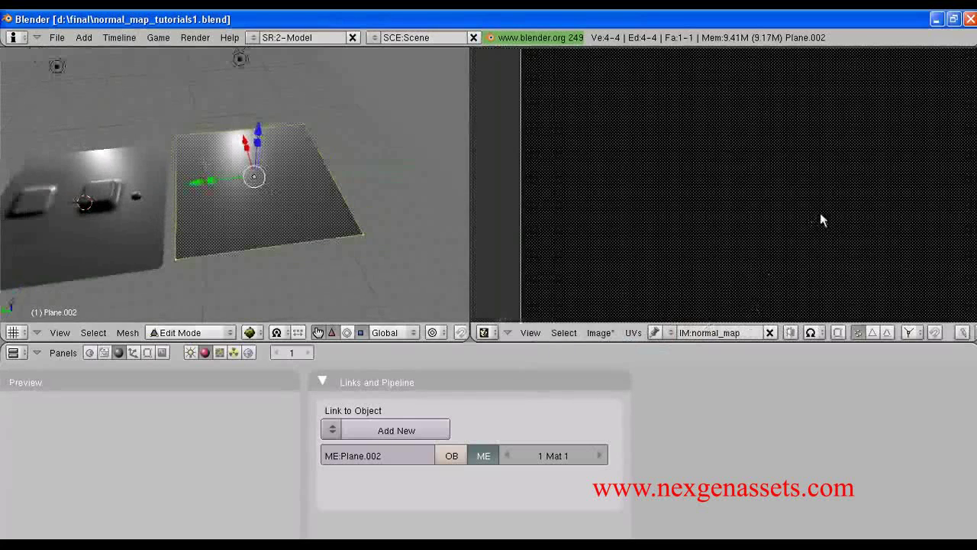
scroll(816, 220, "down", 4)
Step: Leave Edit Mode and, from the top view in wireframe, move the flat plane over the detailed models
mouse_move(270, 244)
middle_mouse_down()
mouse_move(241, 250)
mouse_move(286, 234)
mouse_move(270, 251)
mouse_move(272, 227)
middle_mouse_up()
key("Tab")
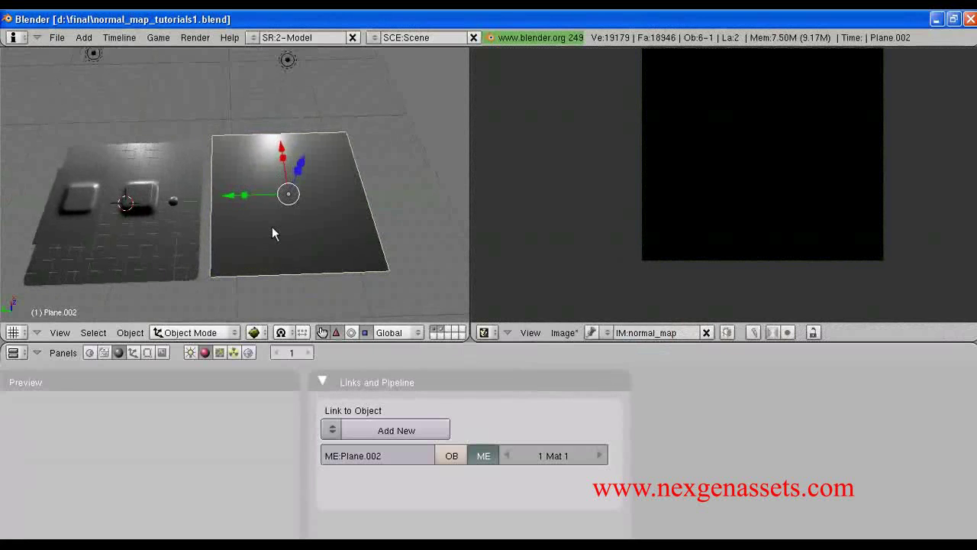
key("KP_7")
key("alt+z")
middle_click_drag(303, 122, 331, 239, "shift")
key("z")
scroll(332, 243, "down", 2)
left_click_drag(253, 250, 261, 129)
middle_click_drag(260, 129, 282, 132)
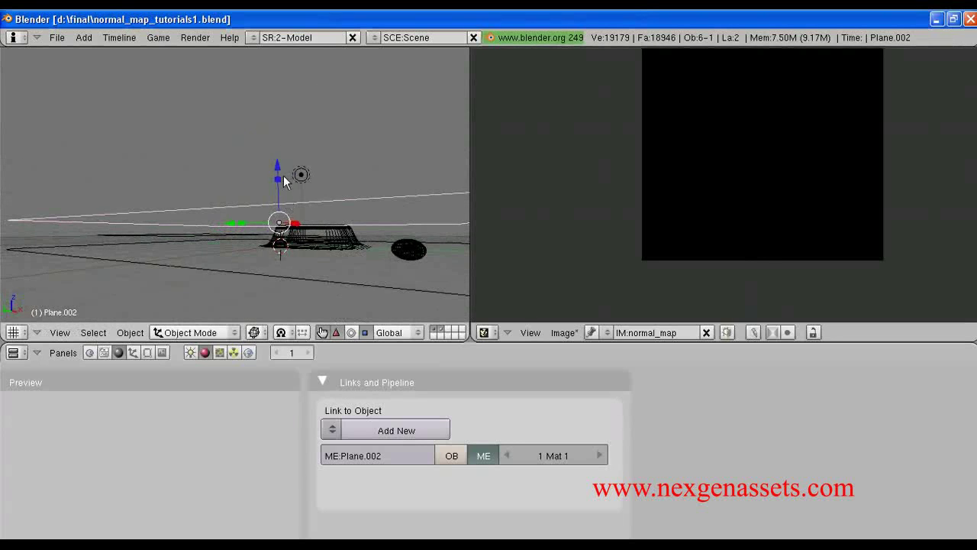
Step: Switch the viewport to Textured display and adjust the plane's height so it sits just above the raised details
key("z")
key("d")
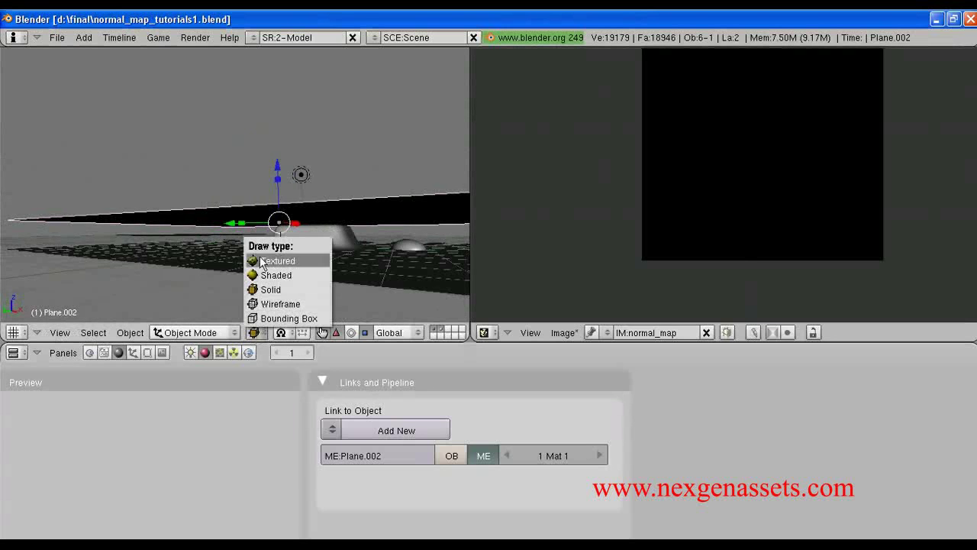
left_click(266, 258)
middle_click_drag(265, 258, 264, 200)
left_click_drag(275, 161, 277, 162)
middle_click_drag(276, 169, 338, 182)
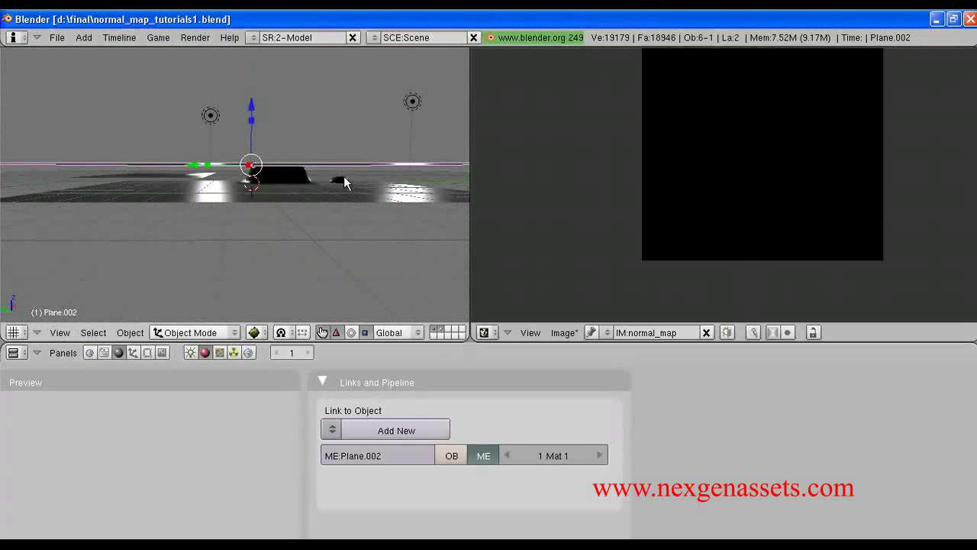
Step: Select the sphere and the other detailed meshes together, adding the flat plane last as the active object
right_click(344, 178)
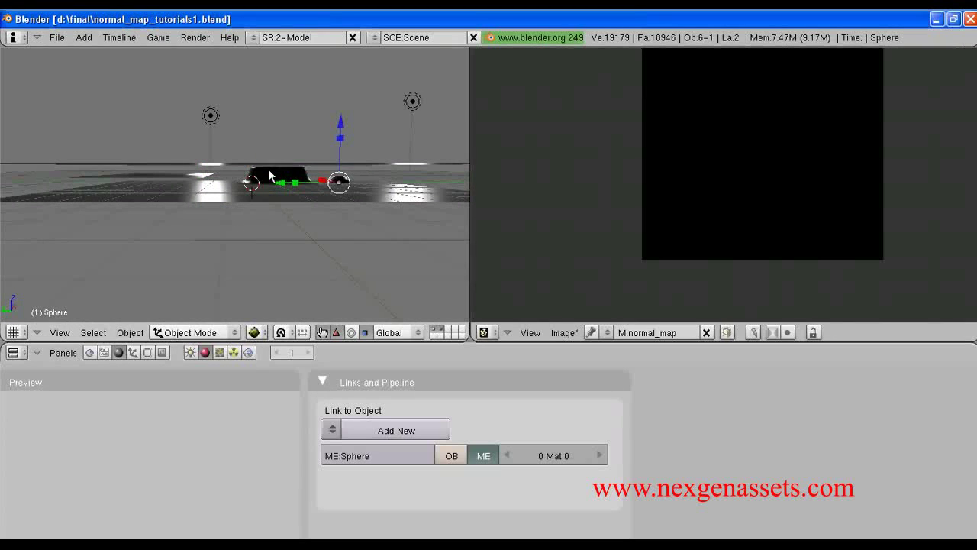
right_click(202, 191)
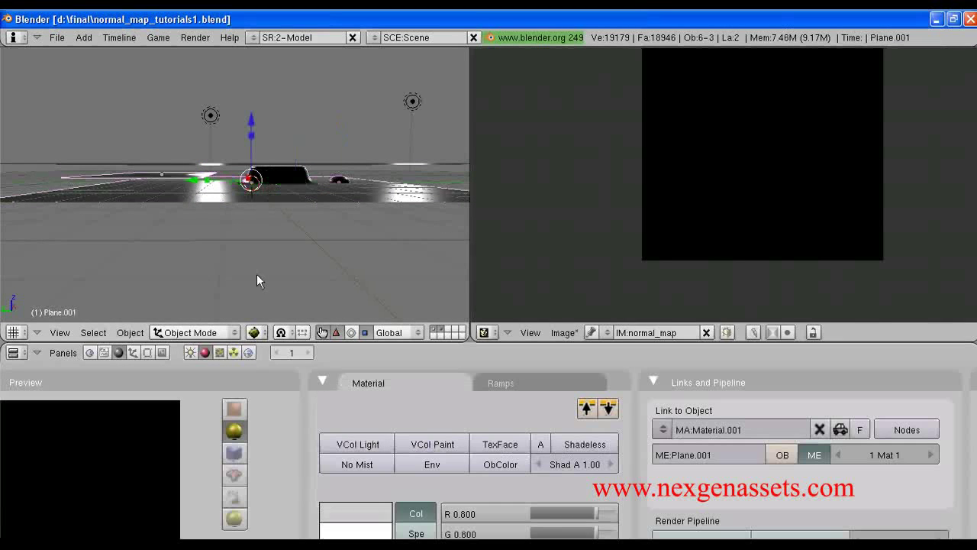
scroll(253, 294, "up", 2)
scroll(254, 294, "up", 1)
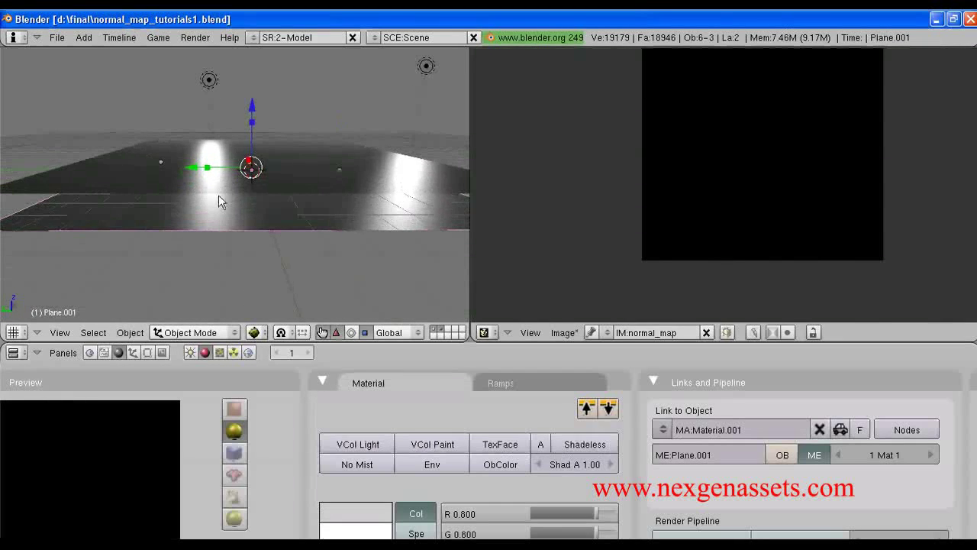
right_click(193, 171)
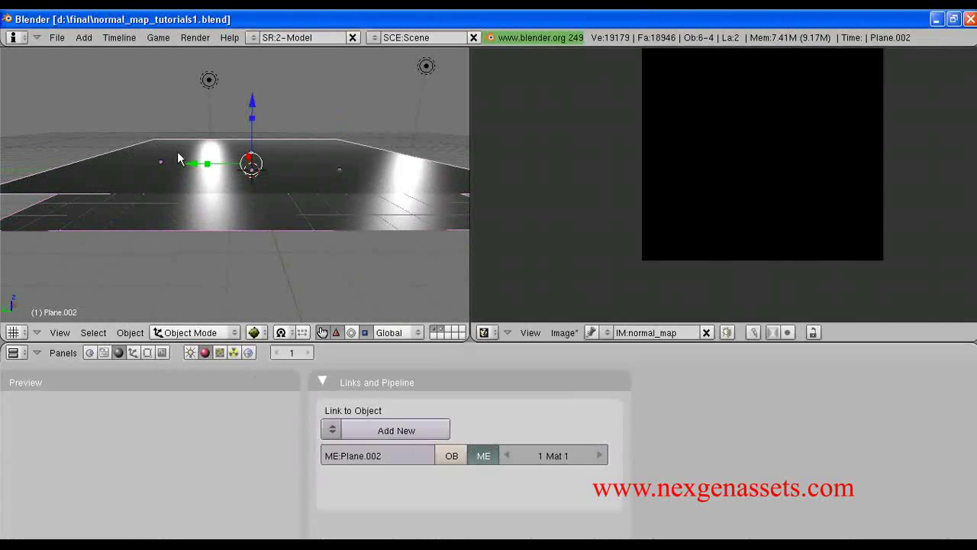
Step: Open the render bake settings and set the bake type to Normals with Selected to Active enabled
left_click(162, 353)
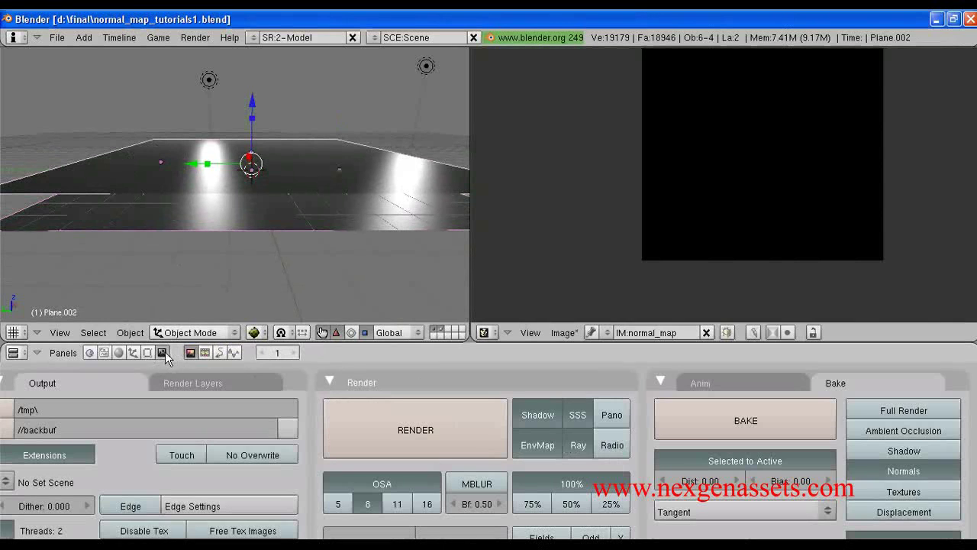
middle_click_drag(527, 408, 105, 390)
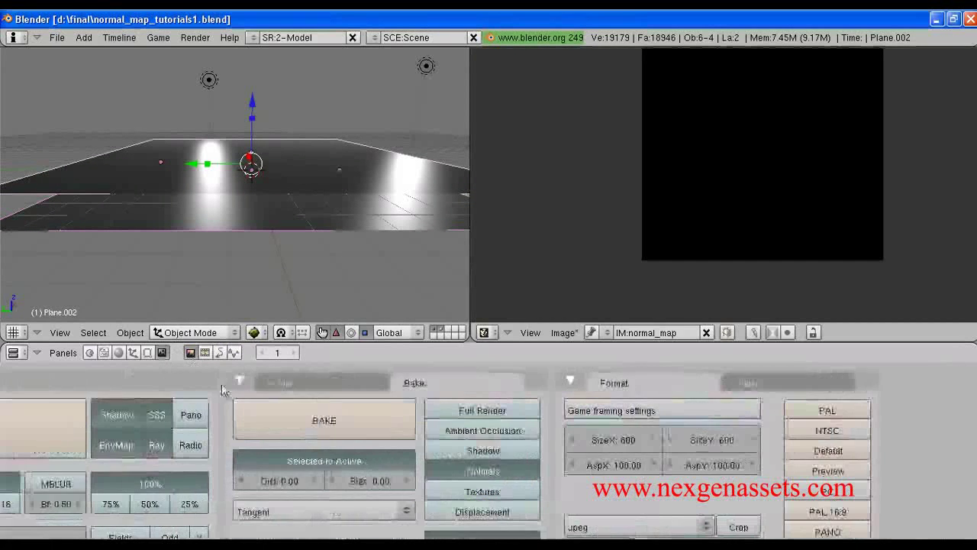
left_click(478, 410)
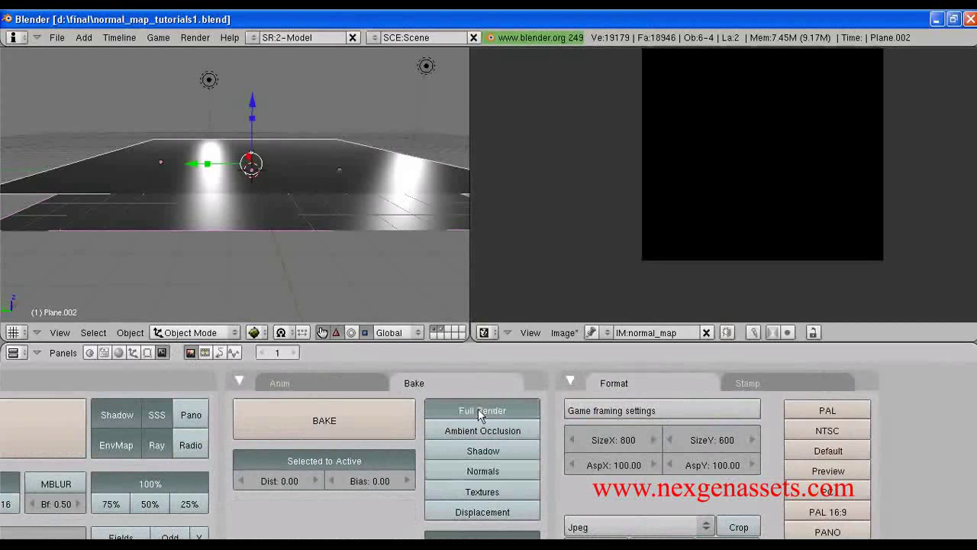
left_click(331, 463)
left_click(337, 463)
left_click(500, 471)
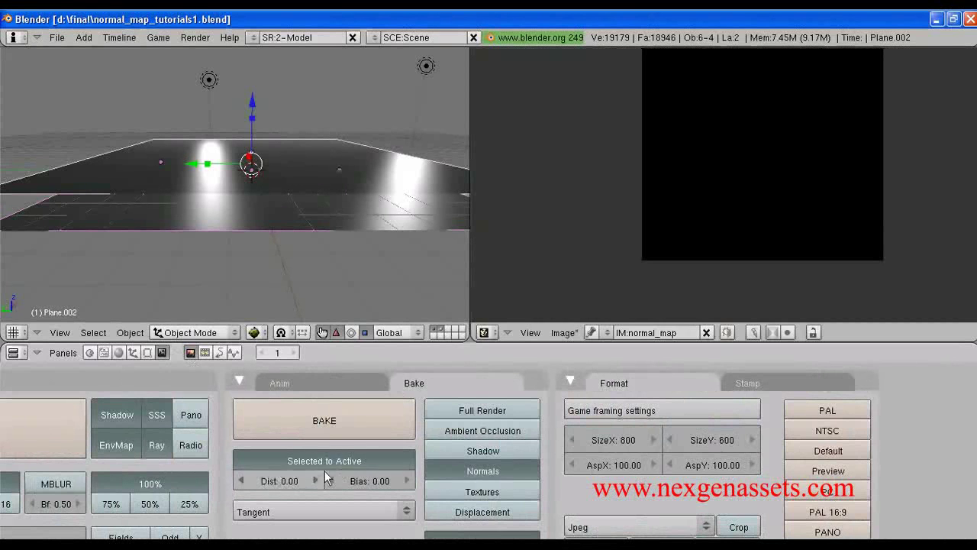
Step: Set the normal space for the normal map bake to Tangent
scroll(359, 475, "down", 2)
left_click(303, 474)
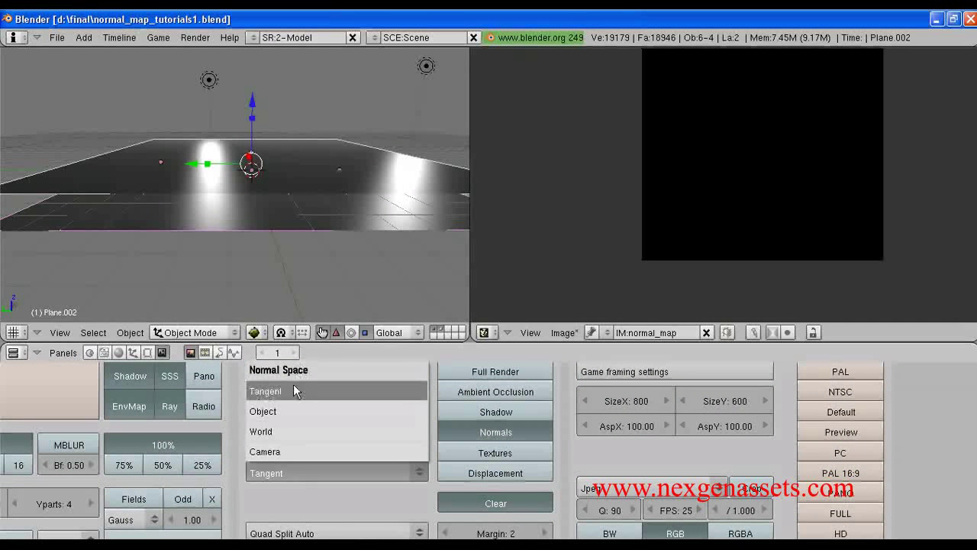
left_click(292, 392)
left_click(301, 472)
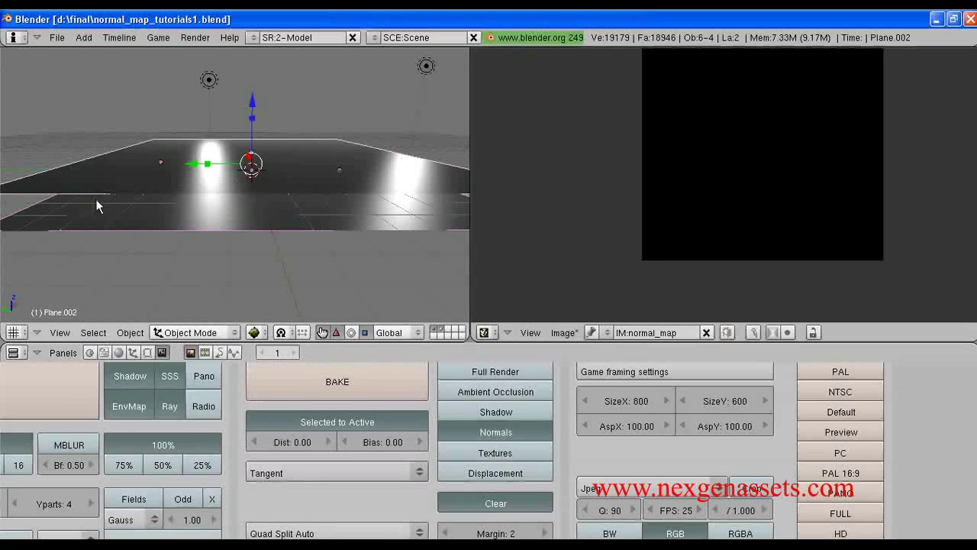
Step: Keep the normal space on Tangent and bake the detailed meshes' normals into the plane's normal_map image
middle_click_drag(100, 190, 219, 260)
left_click(328, 474)
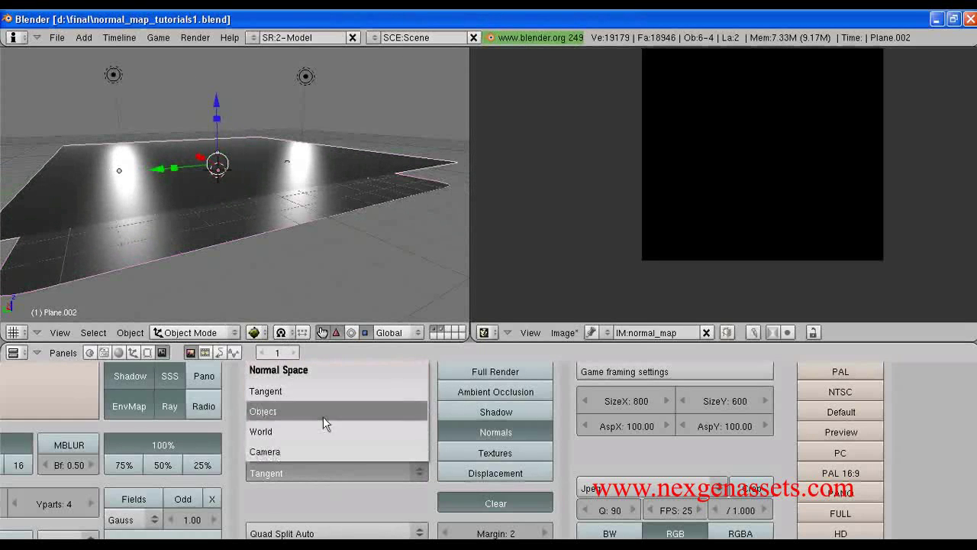
middle_click_drag(310, 445, 356, 492)
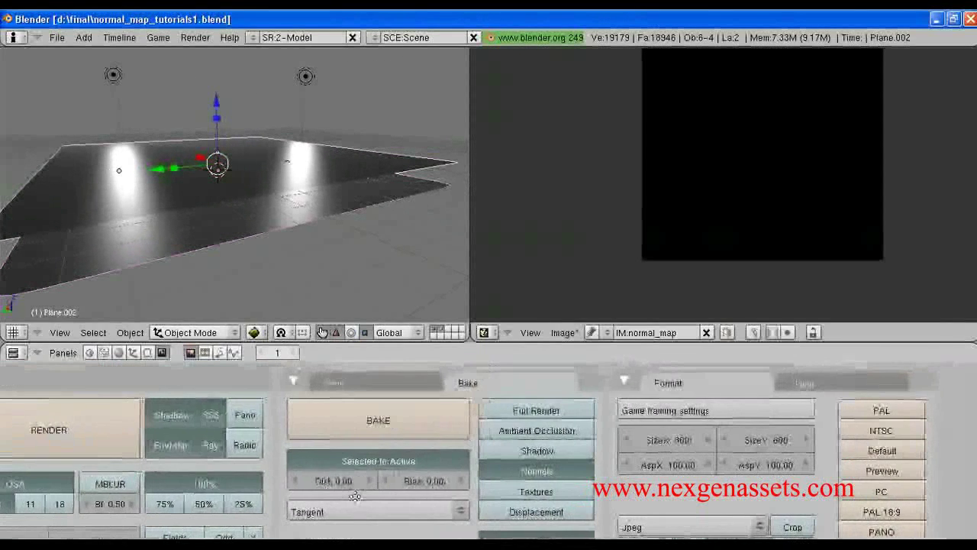
middle_click_drag(399, 446, 372, 396)
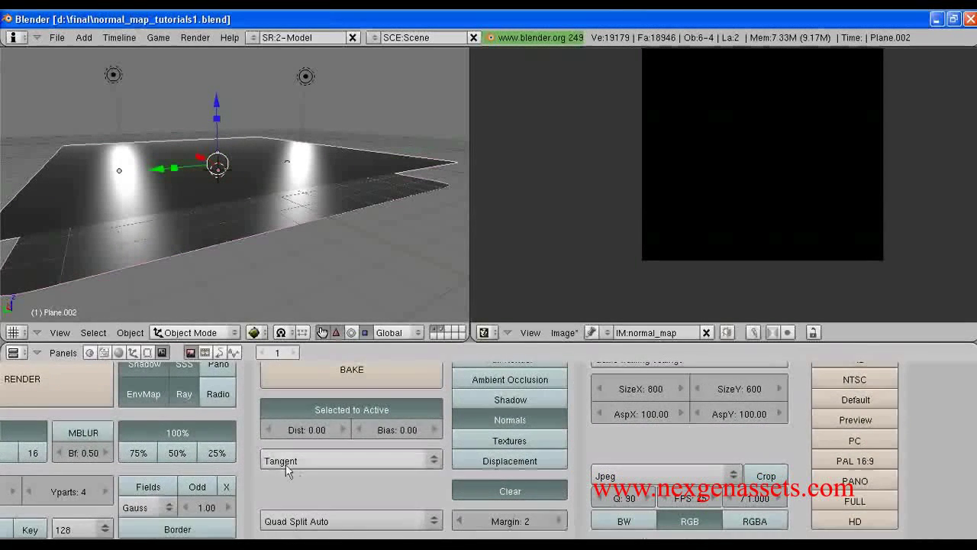
scroll(324, 433, "up", 3)
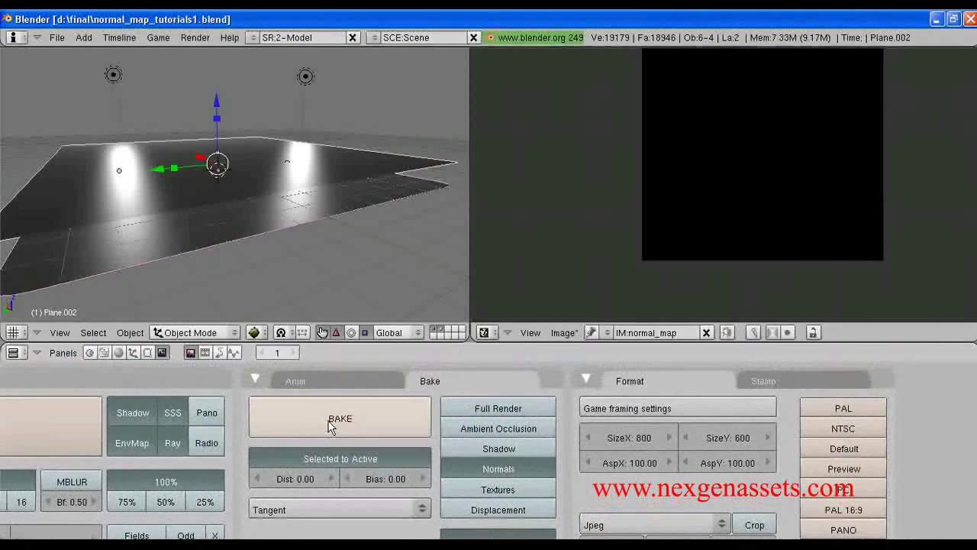
left_click(330, 424)
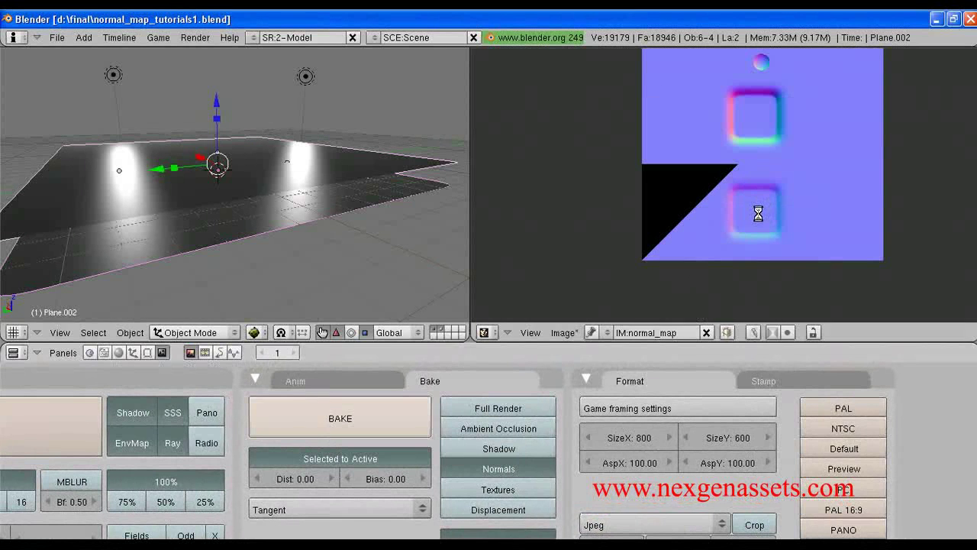
Step: Move the flat plane along the Y axis until it sits beside the detailed meshes, and lower it slightly
middle_click_drag(244, 226, 157, 176)
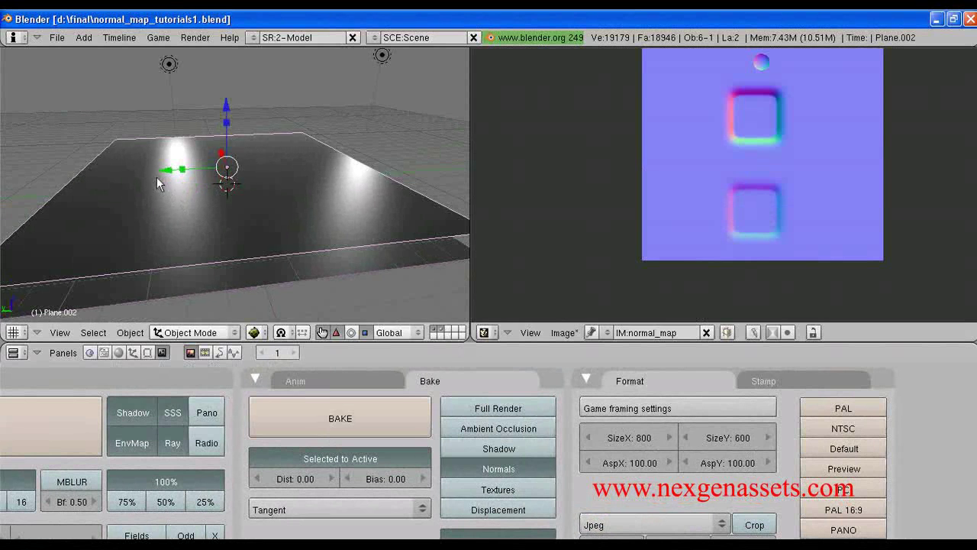
key("g")
key("y")
left_click_drag(246, 166, 375, 169)
middle_click_drag(346, 187, 148, 193, "shift")
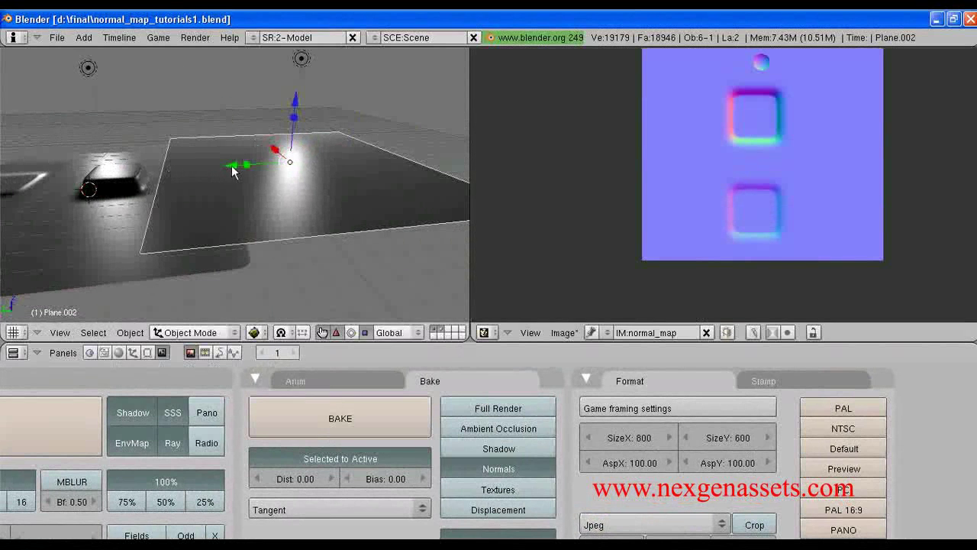
key("g")
key("y")
left_click(290, 204)
middle_click_drag(290, 203, 366, 108)
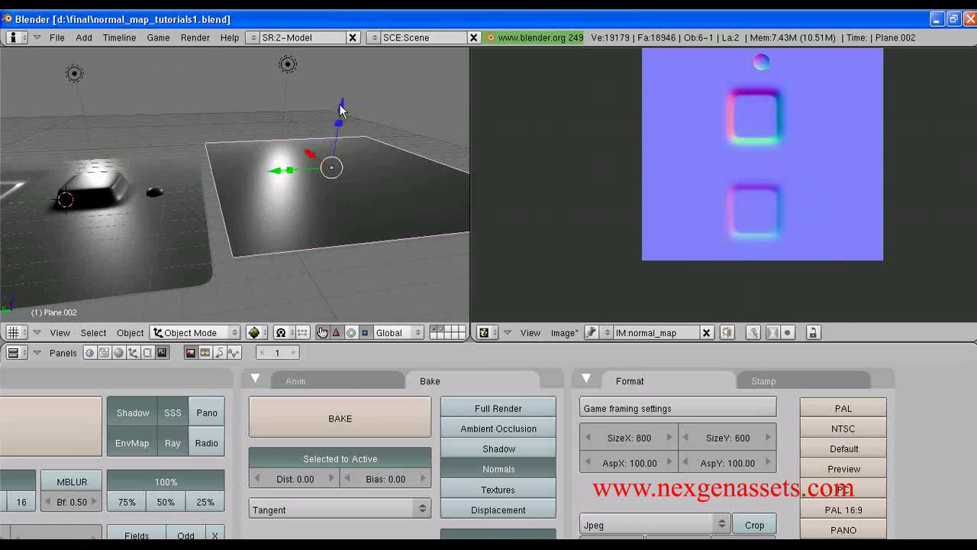
left_click_drag(340, 111, 340, 118)
Step: Add a new material to the flat plane and create a new texture in its first texture slot
left_click(119, 353)
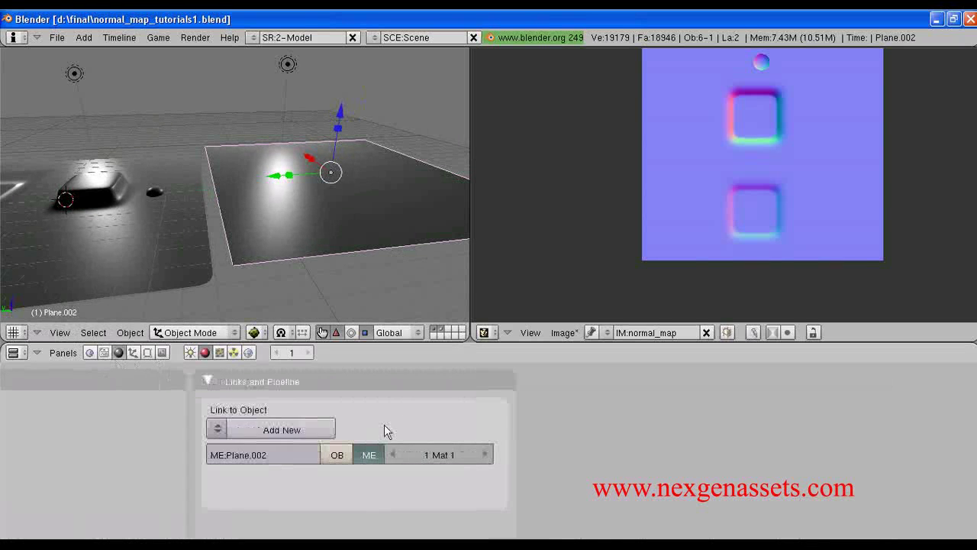
left_click(316, 430)
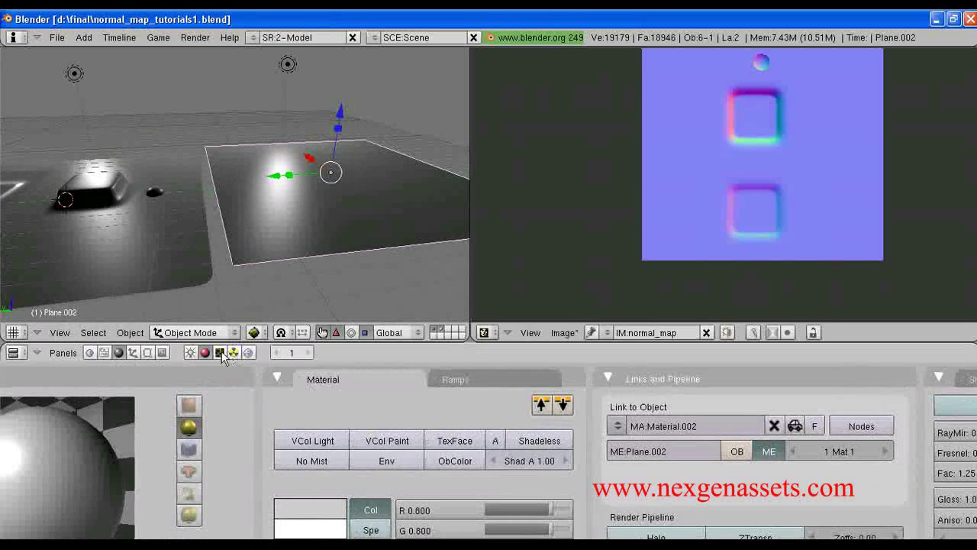
left_click(220, 352)
left_click_drag(397, 342, 403, 242)
left_click(397, 305)
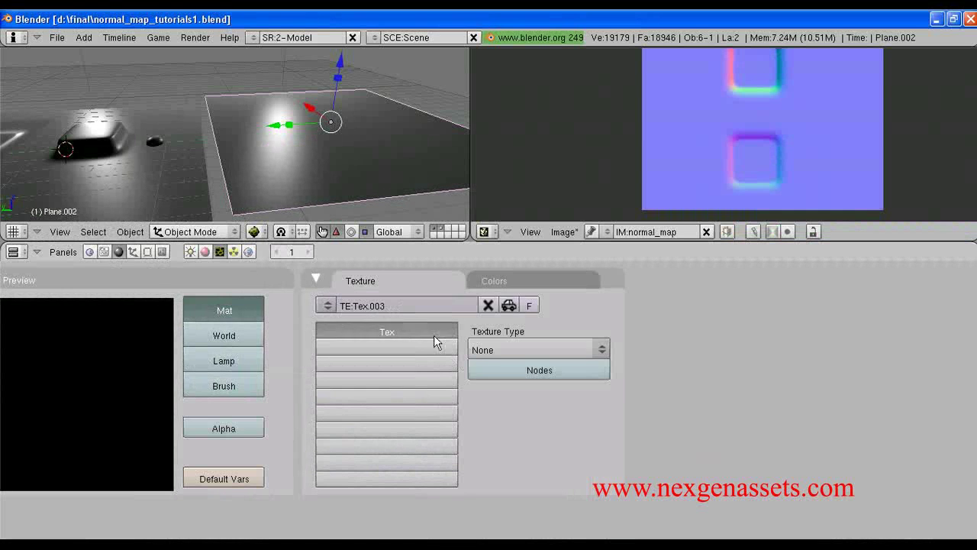
Step: Set the texture type to Image and assign the baked normal_map image to it
left_click(529, 352)
left_click(530, 309)
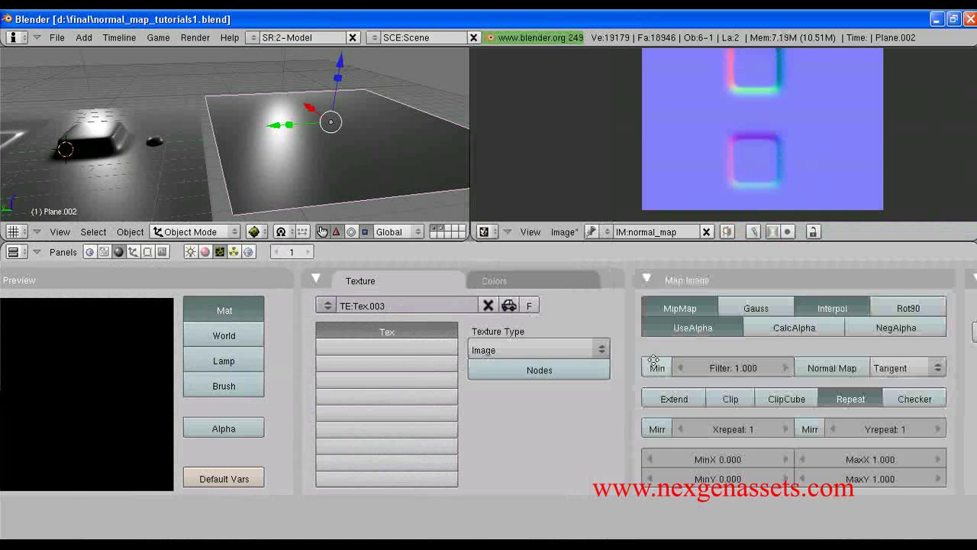
scroll(305, 340, "down", 8)
left_click(333, 334)
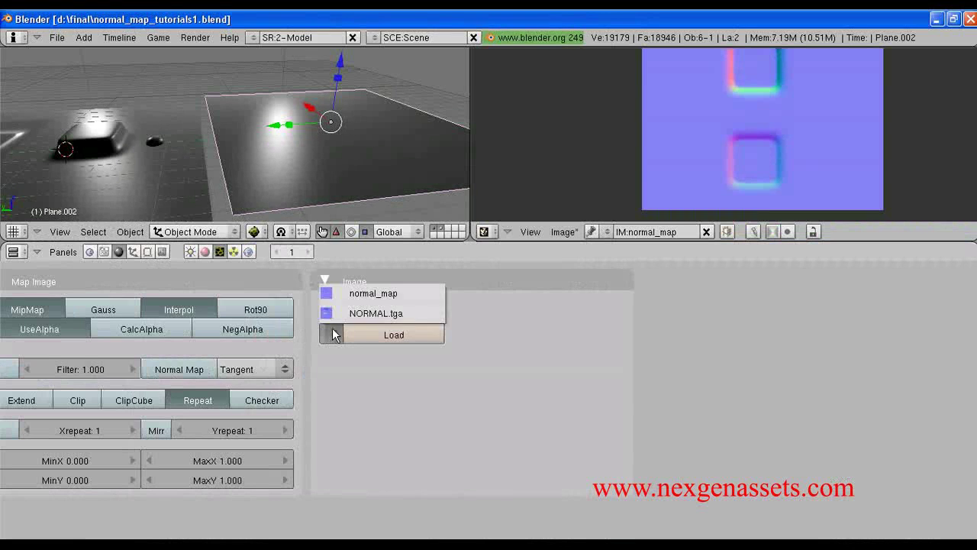
left_click(371, 297)
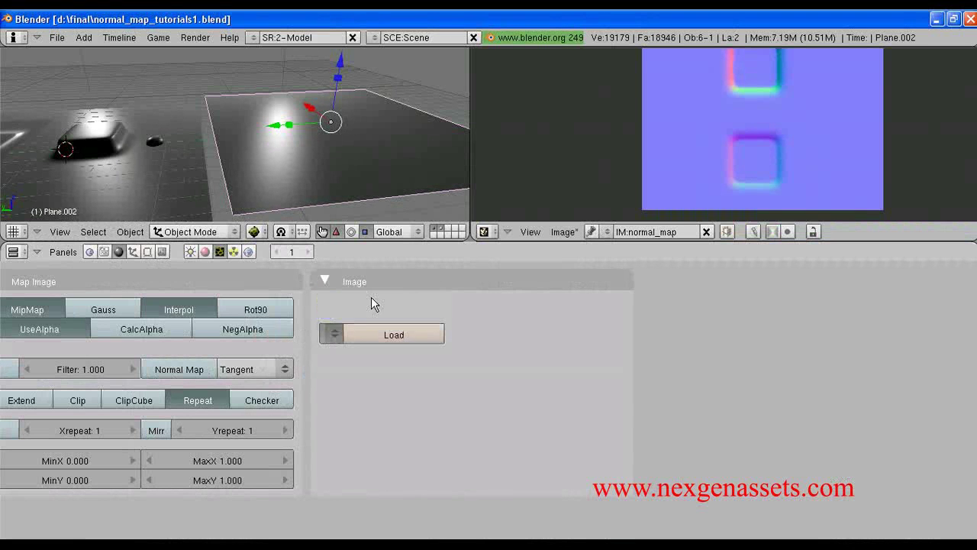
Step: Enable the Normal Map option in the image texture's mapping settings
scroll(371, 344, "up", 4)
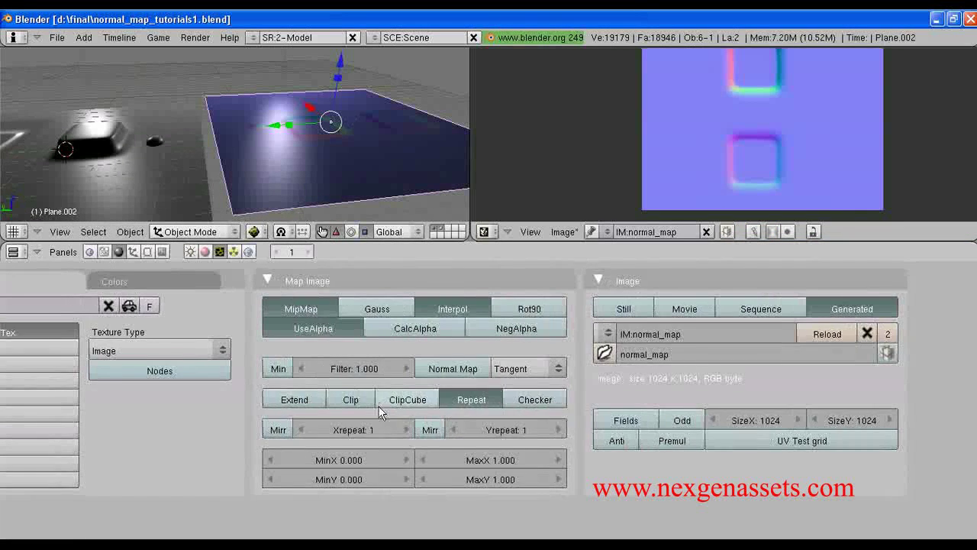
scroll(286, 445, "down", 8)
scroll(295, 446, "down", 6, "ctrl")
scroll(466, 483, "down", 1)
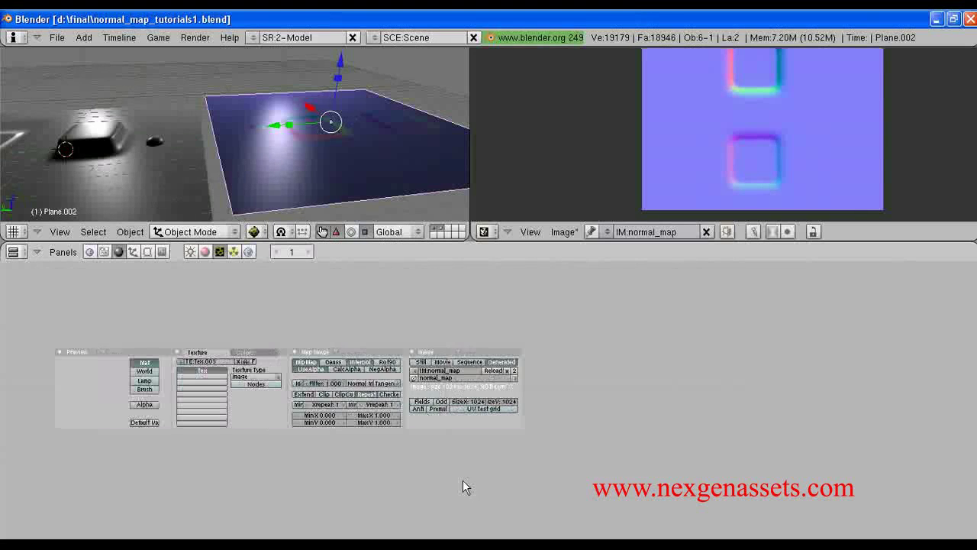
scroll(465, 478, "up", 3, "ctrl")
scroll(456, 480, "up", 4, "ctrl")
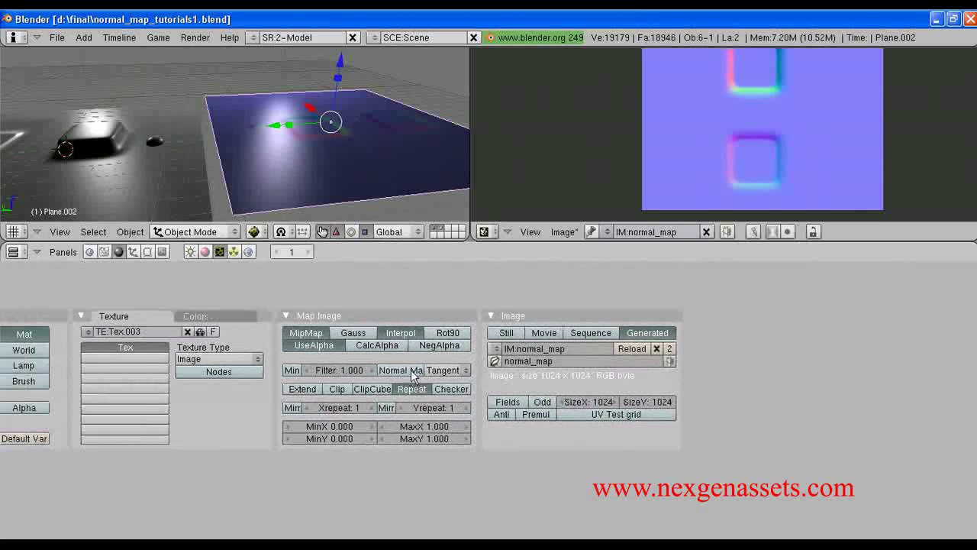
scroll(439, 416, "up", 2, "ctrl")
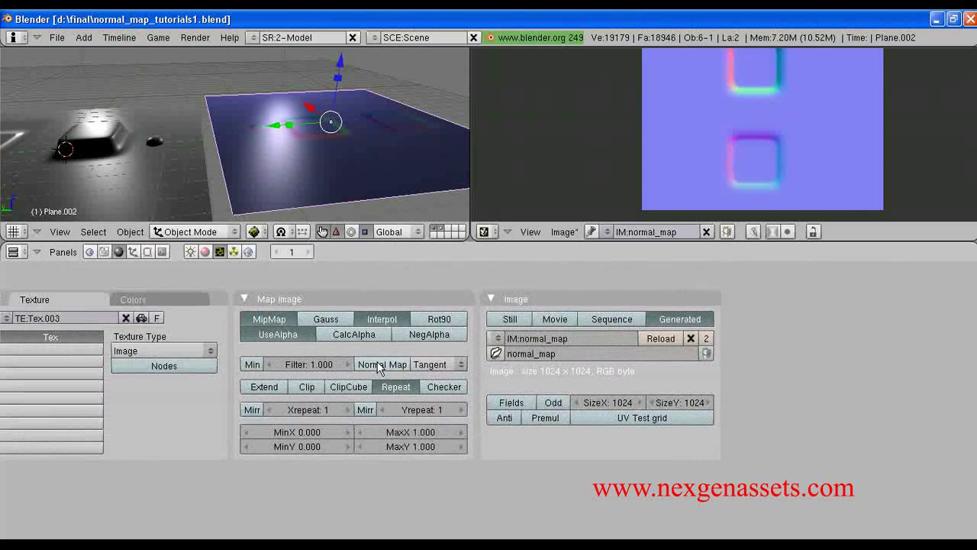
scroll(446, 460, "up", 2, "ctrl")
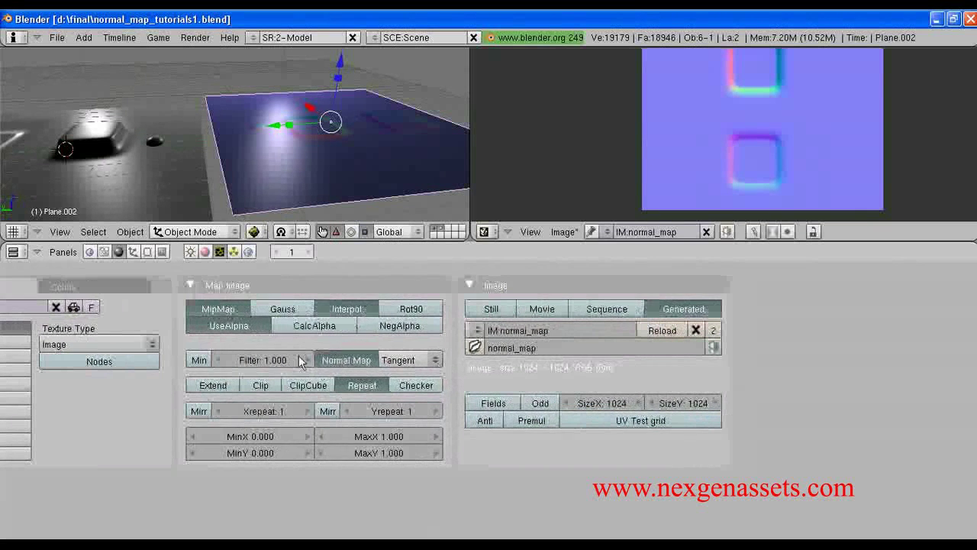
scroll(351, 385, "up", 3, "ctrl")
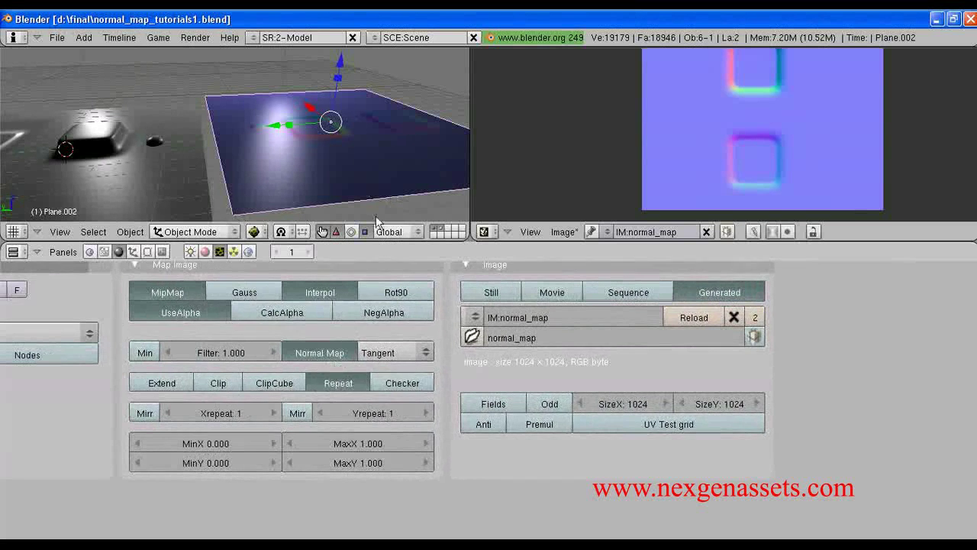
scroll(362, 388, "down", 1)
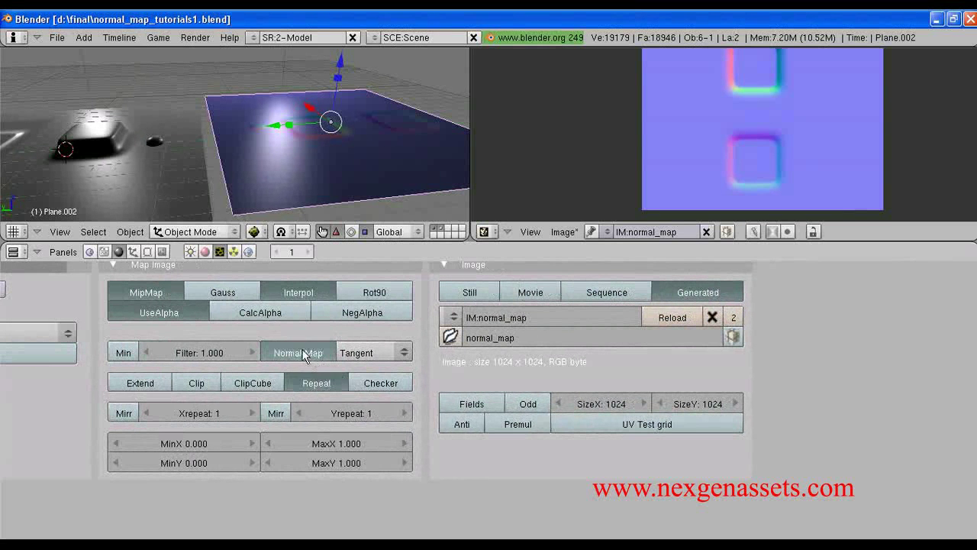
Step: Try the Object and World normal spaces for the image texture and return it to Tangent
left_click(356, 353)
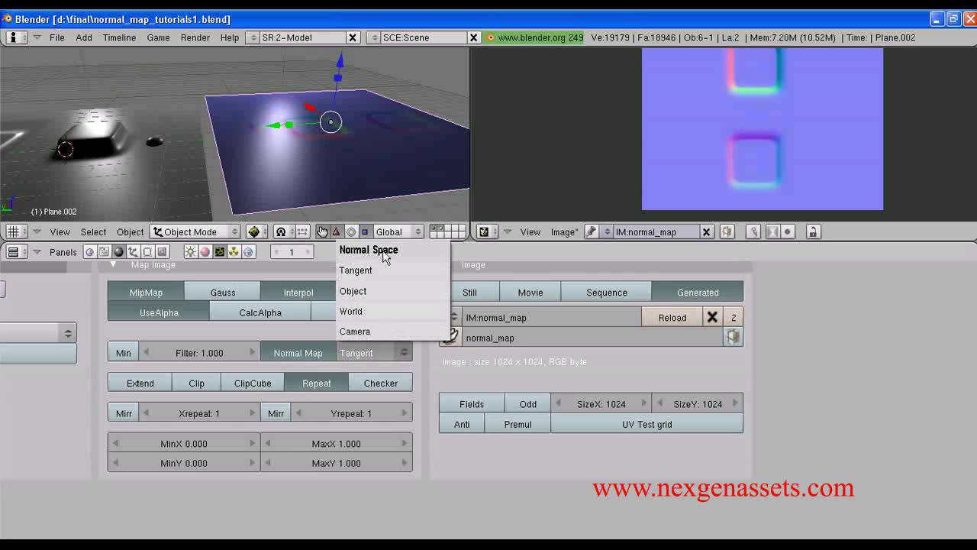
left_click(357, 353)
left_click(363, 293)
left_click(366, 351)
left_click(365, 309)
left_click(368, 350)
left_click(370, 271)
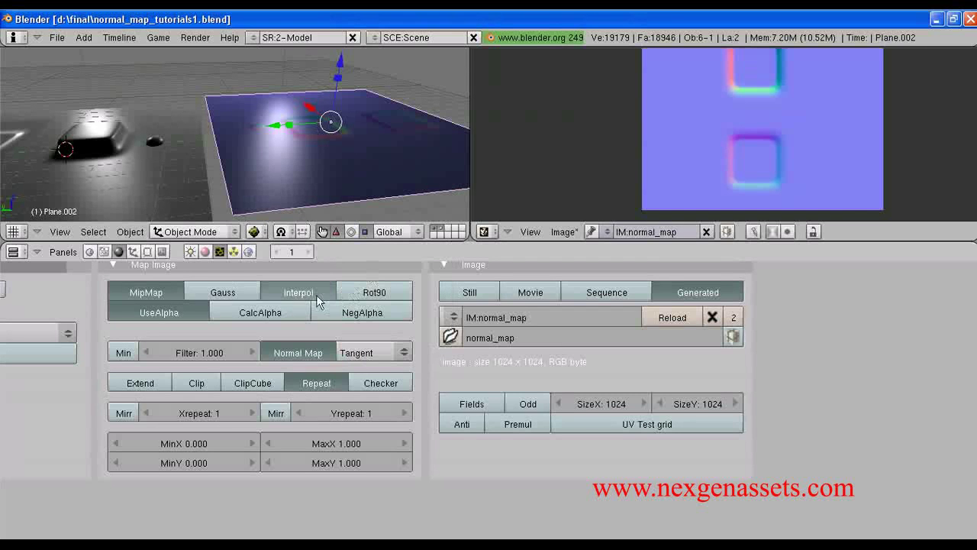
Step: Set the material's texture mapping input to UV coordinates
left_click(205, 251)
middle_click_drag(804, 321, 574, 321)
left_click(645, 282)
left_click(538, 326)
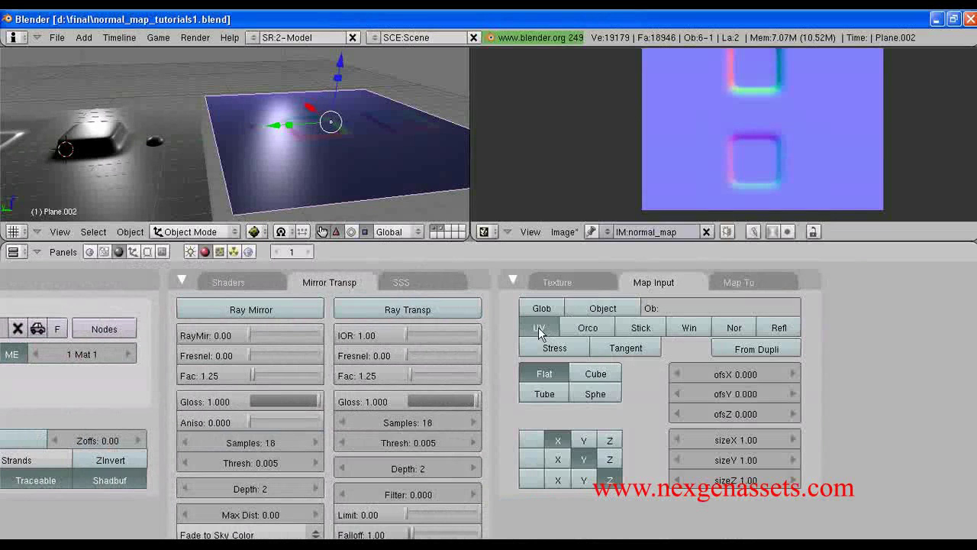
Step: Make the texture affect Nor instead of Col, and set the Nor amount to 25
left_click(737, 284)
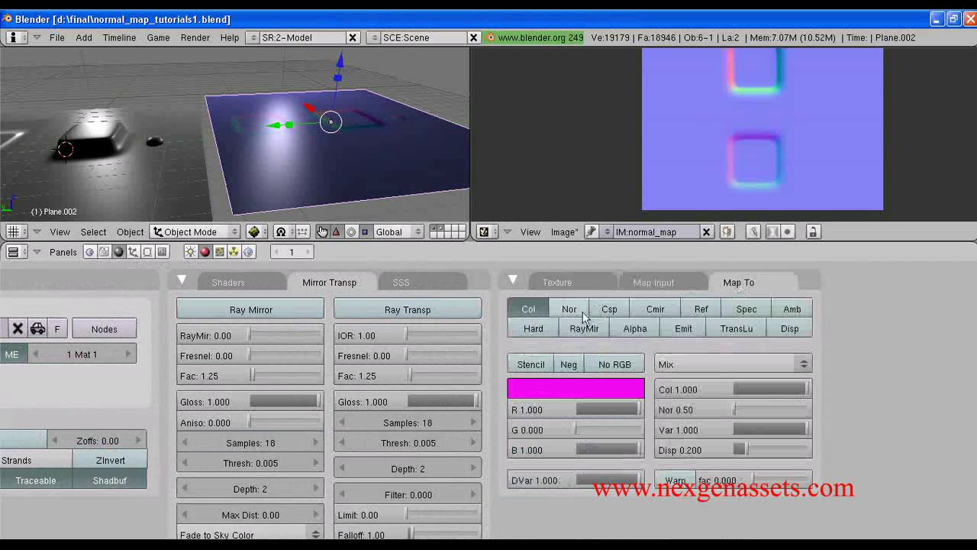
left_click(567, 311)
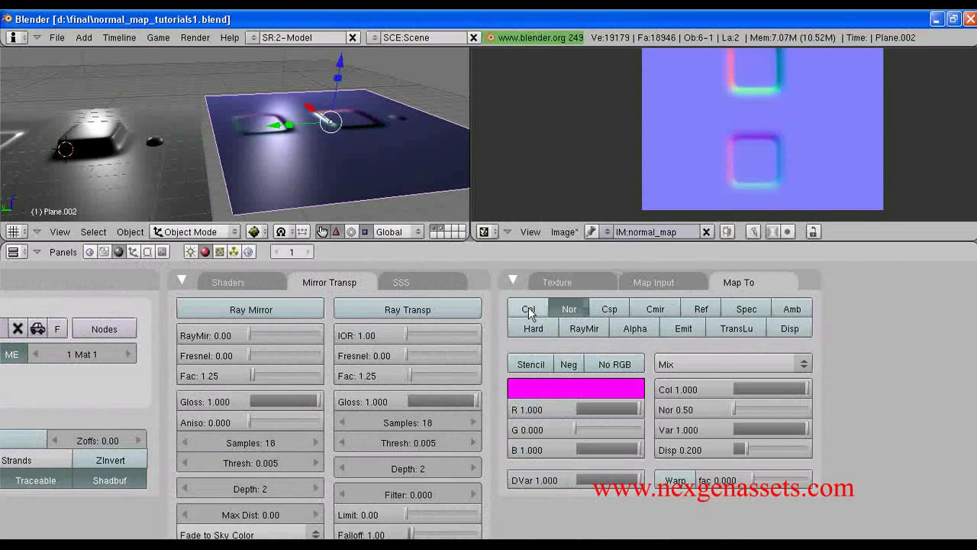
left_click(529, 313)
scroll(281, 126, "up", 3)
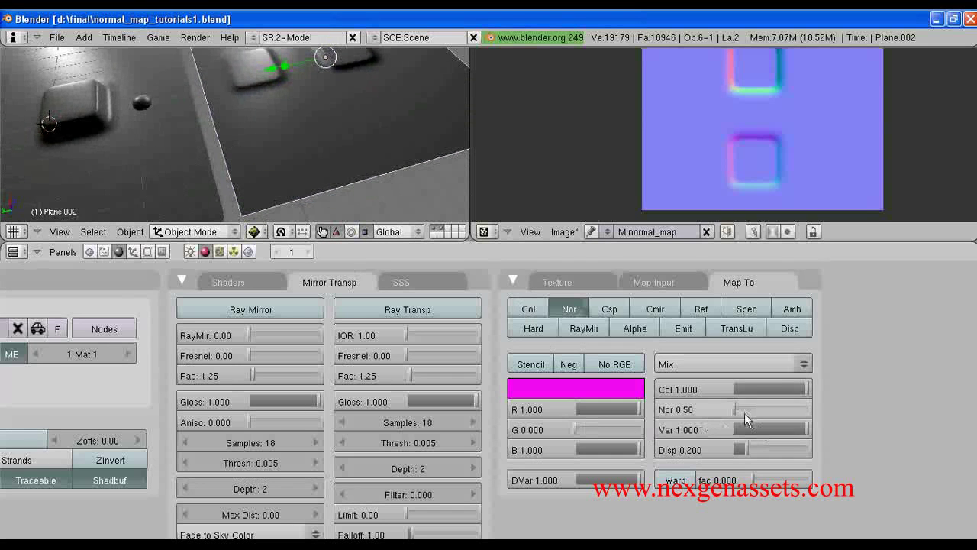
left_click_drag(732, 410, 820, 404)
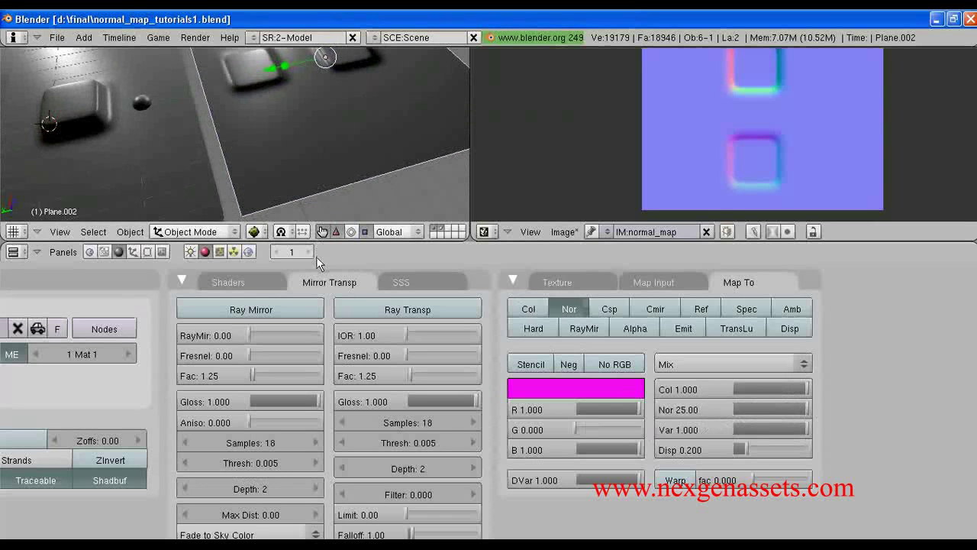
Step: Enlarge the 3D viewport and move the lamp above the normal-mapped plane to examine how its relief reacts to light
middle_click_drag(309, 180, 314, 160)
key("ctrl+Up")
middle_click_drag(457, 345, 429, 239)
scroll(463, 341, "down", 1)
right_click(513, 116)
middle_click_drag(513, 116, 472, 235)
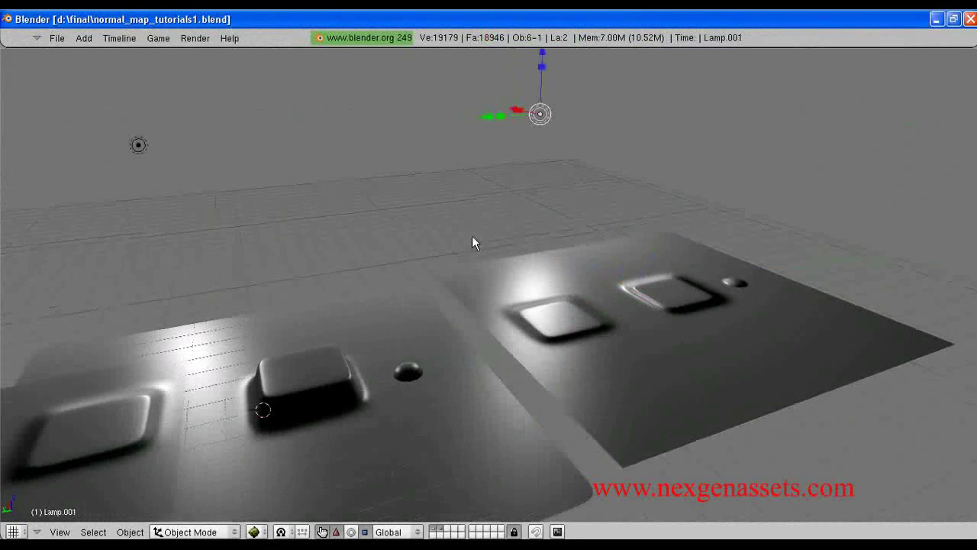
left_click_drag(488, 124, 680, 332)
middle_click_drag(680, 331, 335, 354)
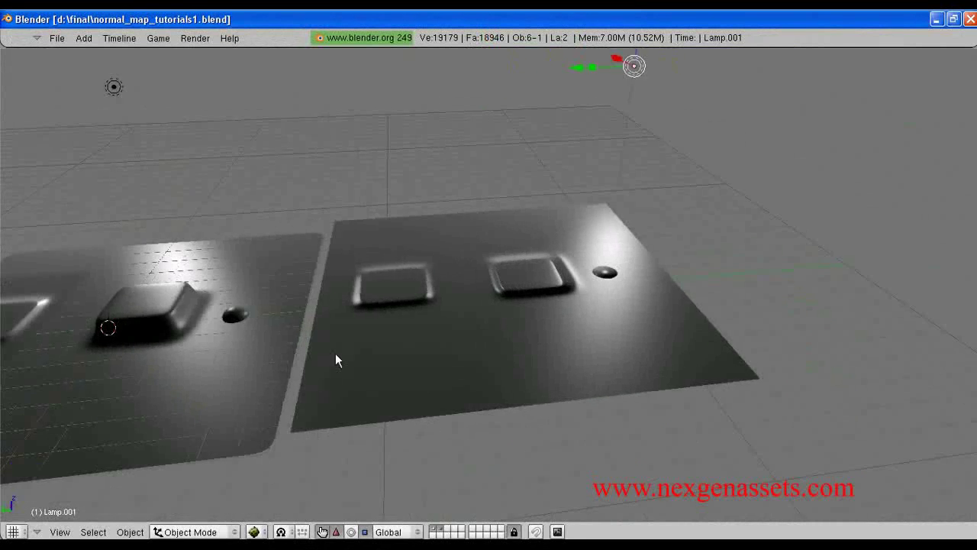
Step: Restore the split layout with a larger image editor and save the baked image as a Targa file named normal_map
key("ctrl+Up")
left_click_drag(560, 242, 548, 393)
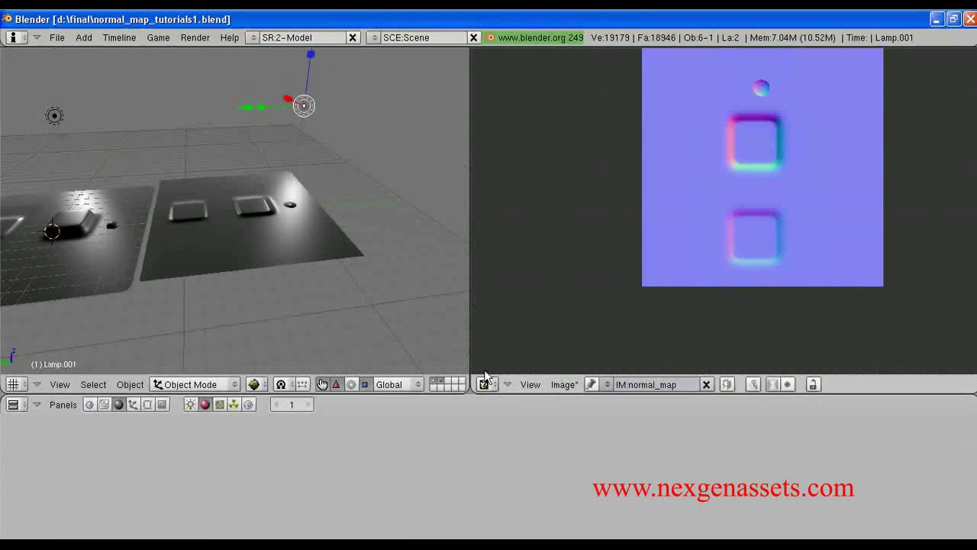
left_click_drag(427, 360, 383, 360)
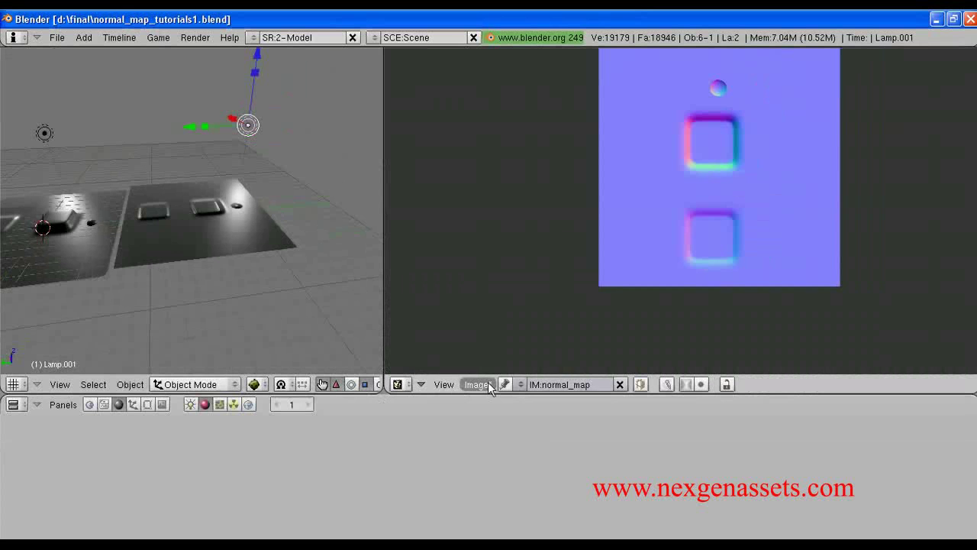
left_click(488, 383)
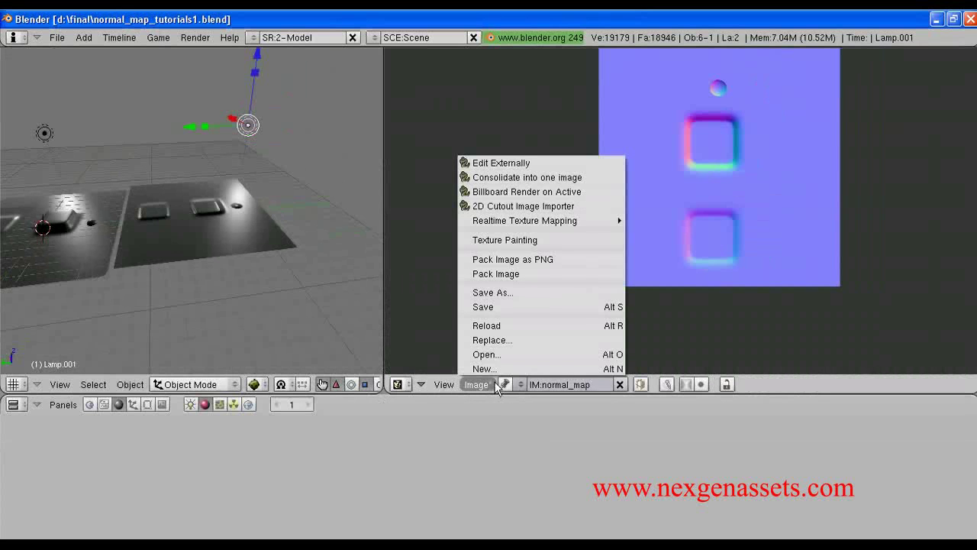
left_click(510, 296)
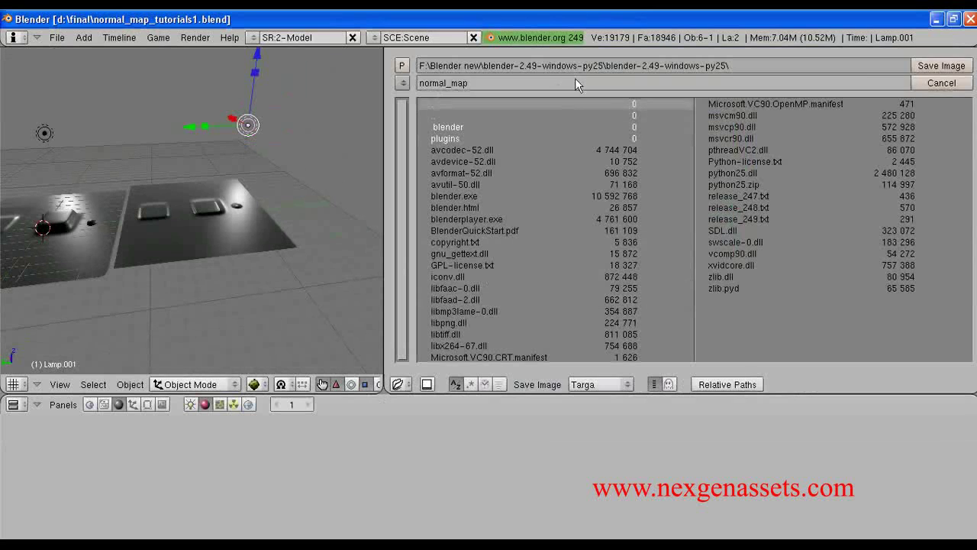
left_click(941, 66)
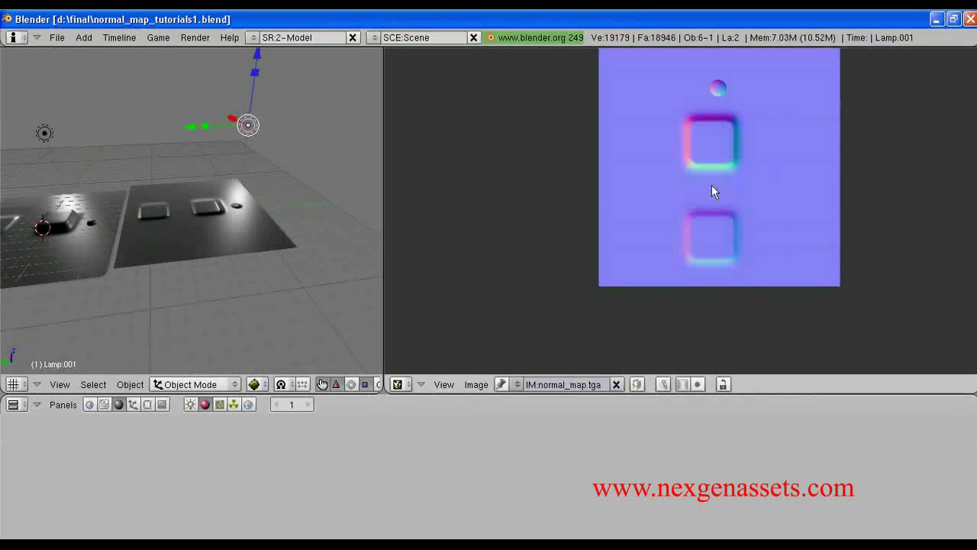